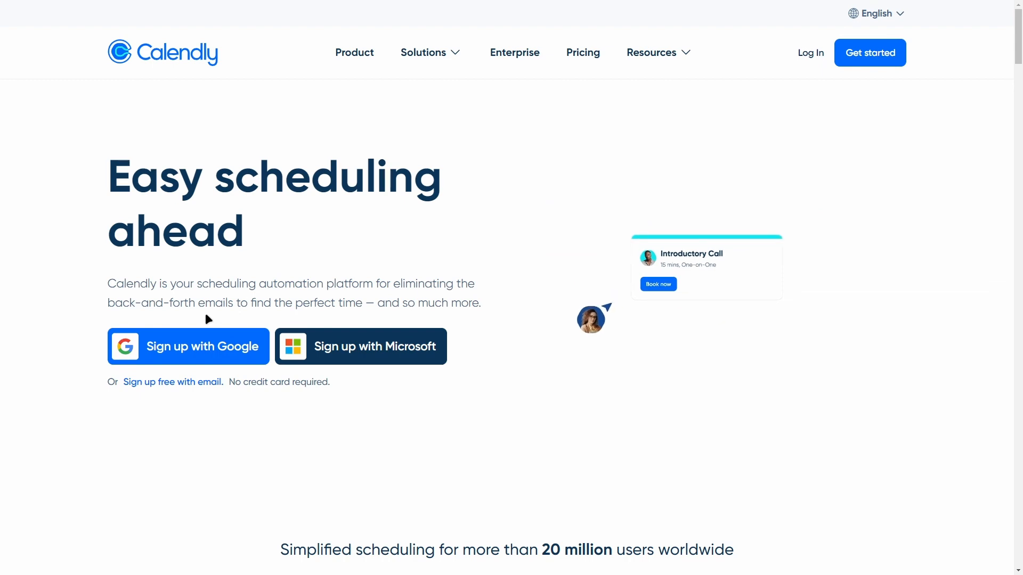
- Sign up with a Google account and choose the "On my own" usage plan during onboarding
{"action": "left_click", "coordinate": [207, 332]}
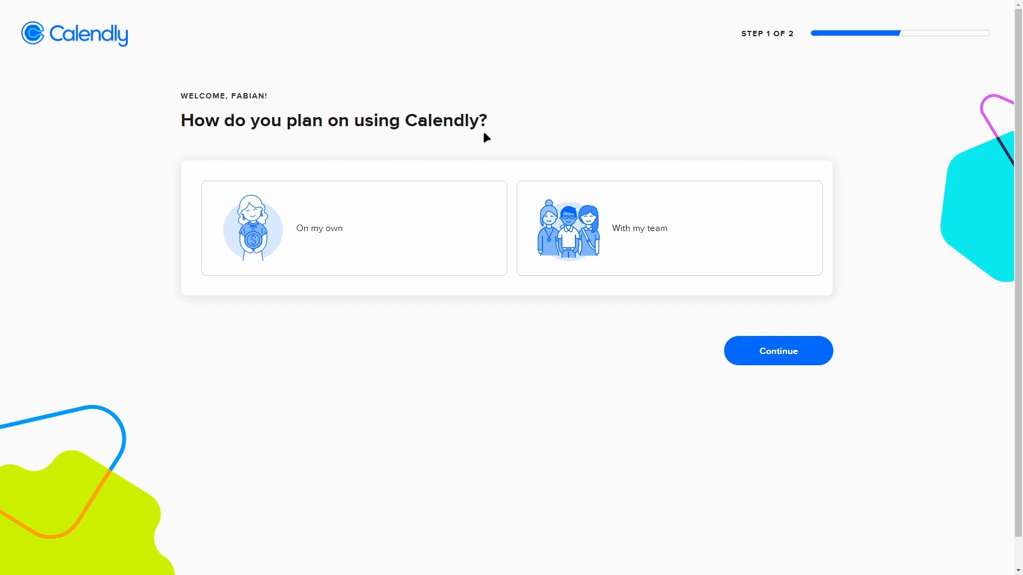
{"action": "left_click", "coordinate": [367, 209]}
{"action": "left_click", "coordinate": [750, 353]}
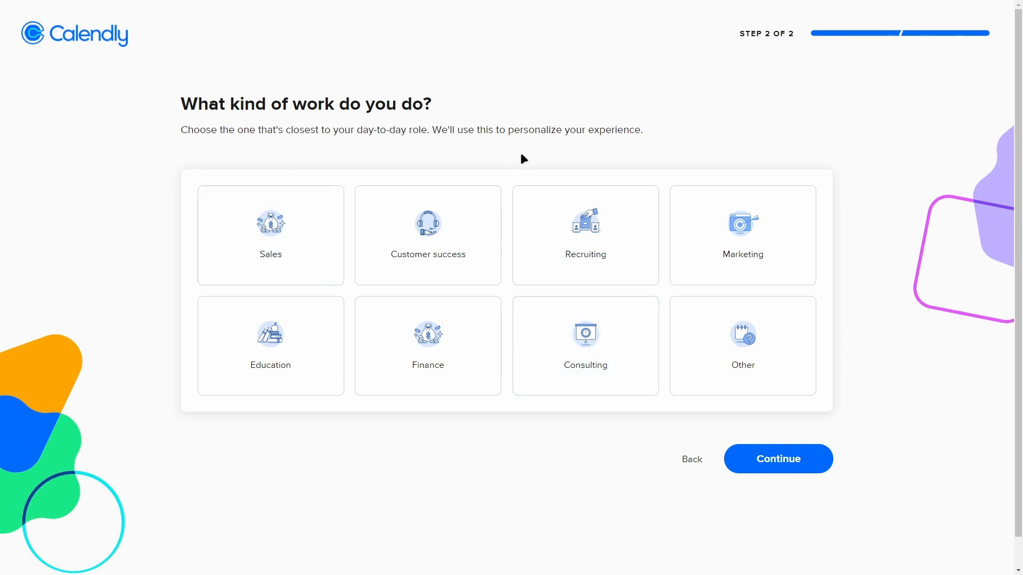
- Choose Education as the kind of work, finish onboarding and dismiss the getting-started checklist
{"action": "scroll", "coordinate": [539, 266], "scroll_direction": "down", "scroll_amount": 1}
{"action": "scroll", "coordinate": [595, 146], "scroll_direction": "up", "scroll_amount": 1}
{"action": "left_click", "coordinate": [306, 360]}
{"action": "left_click", "coordinate": [738, 459]}
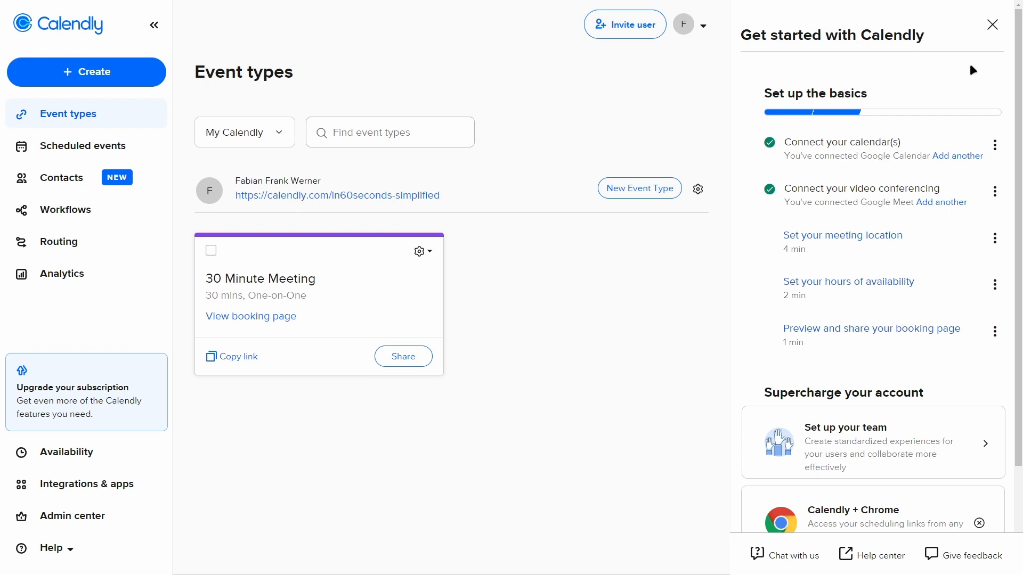
{"action": "left_click", "coordinate": [991, 26]}
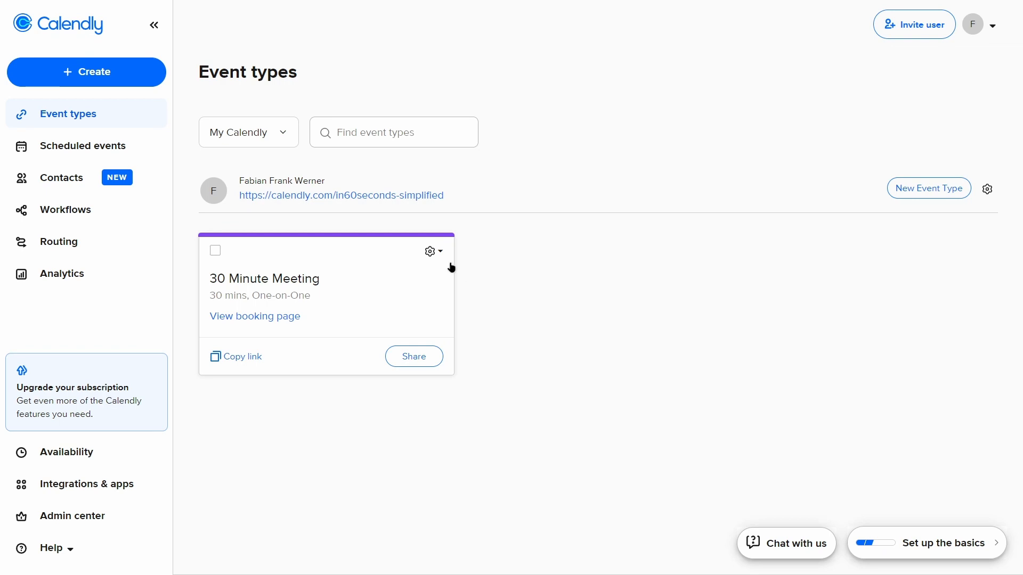
- Delete the default 30 Minute Meeting event type
{"action": "left_click", "coordinate": [432, 252]}
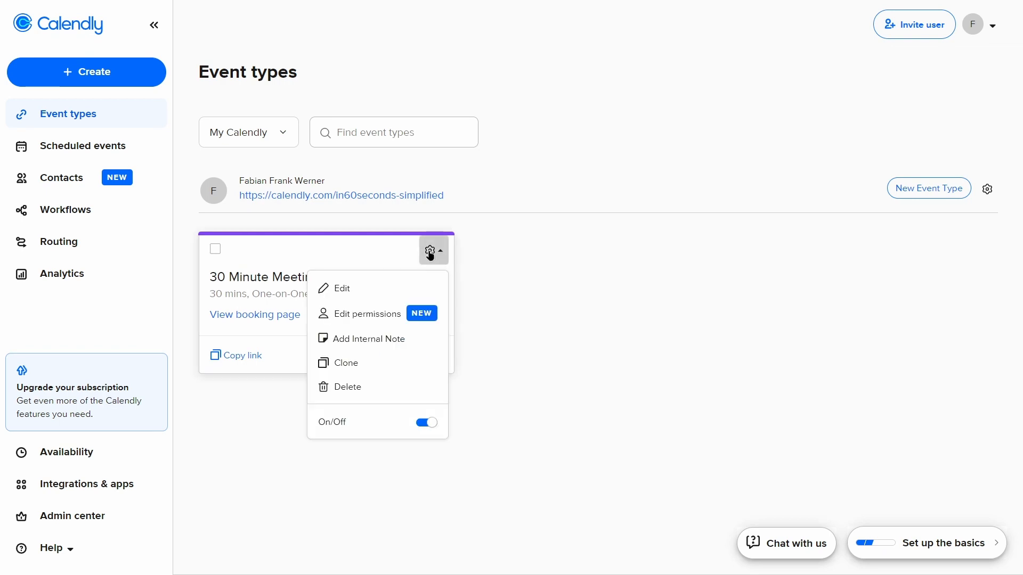
{"action": "left_click", "coordinate": [382, 387]}
{"action": "left_click", "coordinate": [556, 214]}
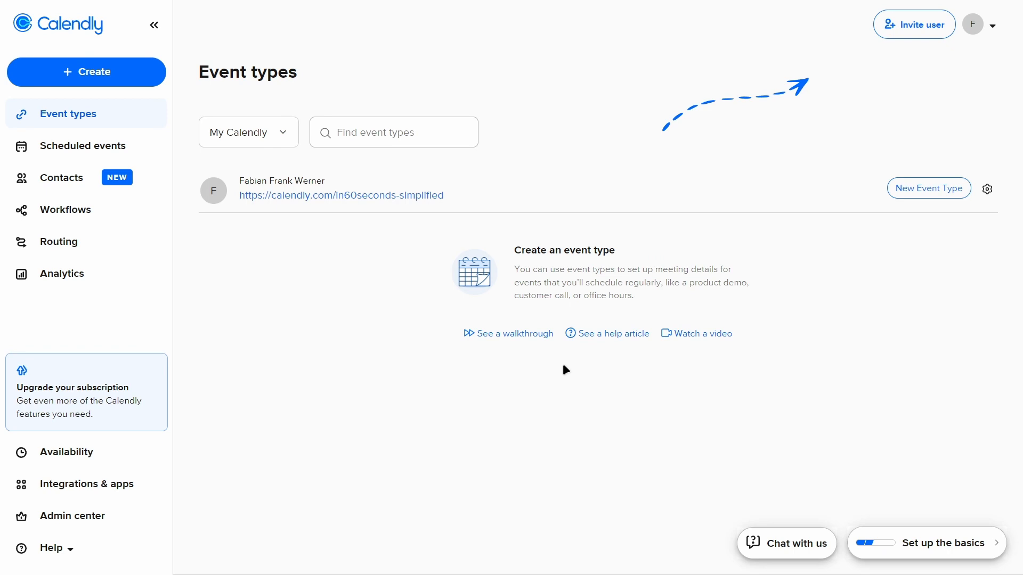
- Open the account's Profile settings and look through the picture, welcome message, language and format options
{"action": "left_click", "coordinate": [990, 25]}
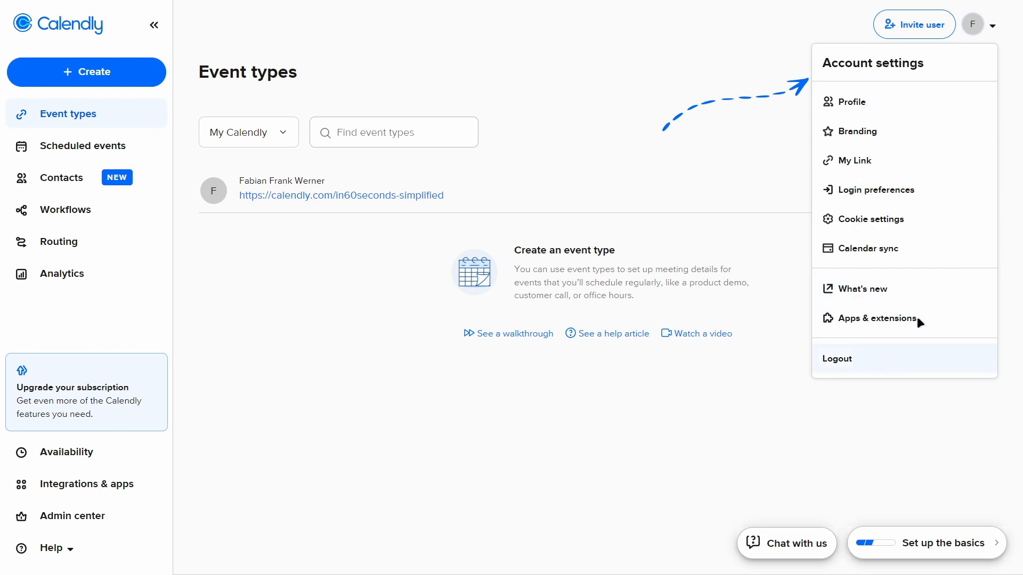
{"action": "left_click", "coordinate": [863, 102]}
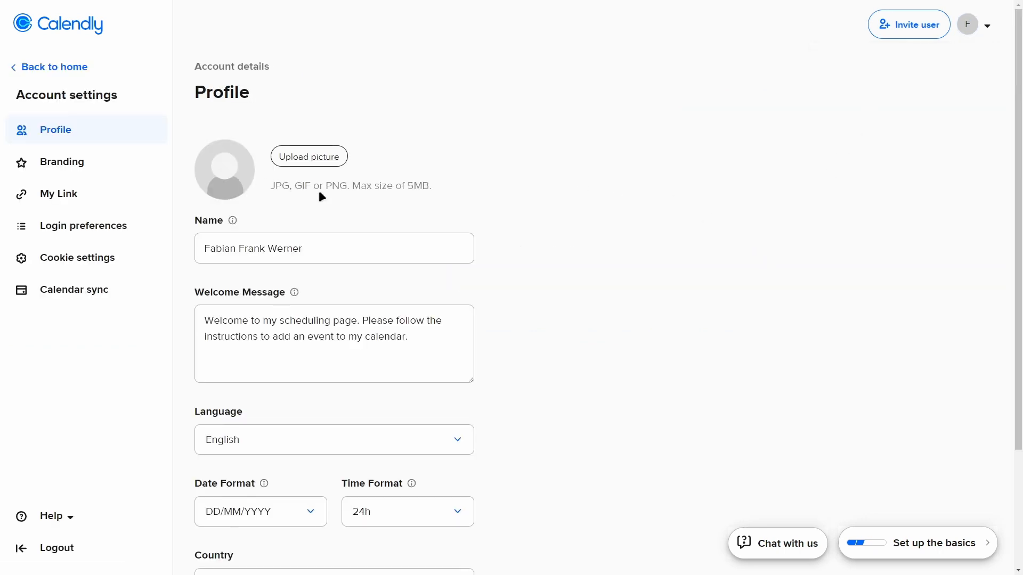
{"action": "scroll", "coordinate": [323, 197], "scroll_direction": "down", "scroll_amount": 3}
{"action": "scroll", "coordinate": [394, 474], "scroll_direction": "up", "scroll_amount": 3}
- Look over the account's Branding settings and open the My Link settings
{"action": "left_click", "coordinate": [984, 24]}
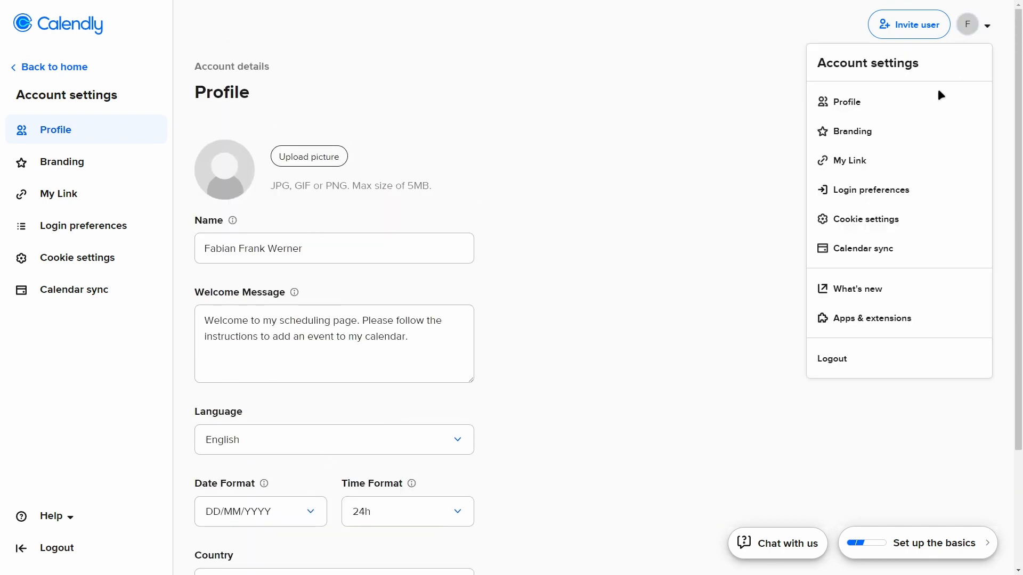
{"action": "left_click", "coordinate": [894, 142]}
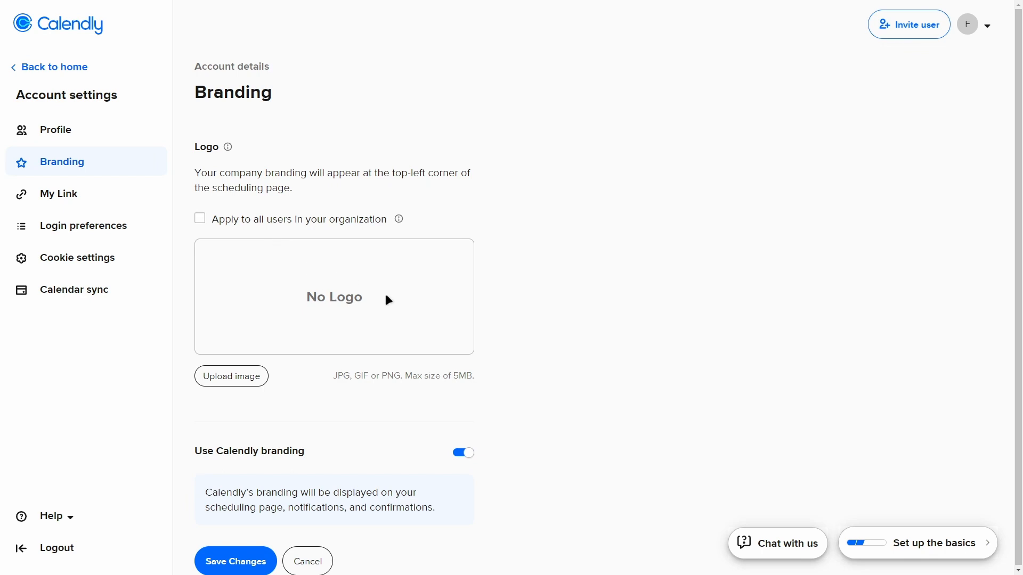
{"action": "scroll", "coordinate": [510, 278], "scroll_direction": "down", "scroll_amount": 1}
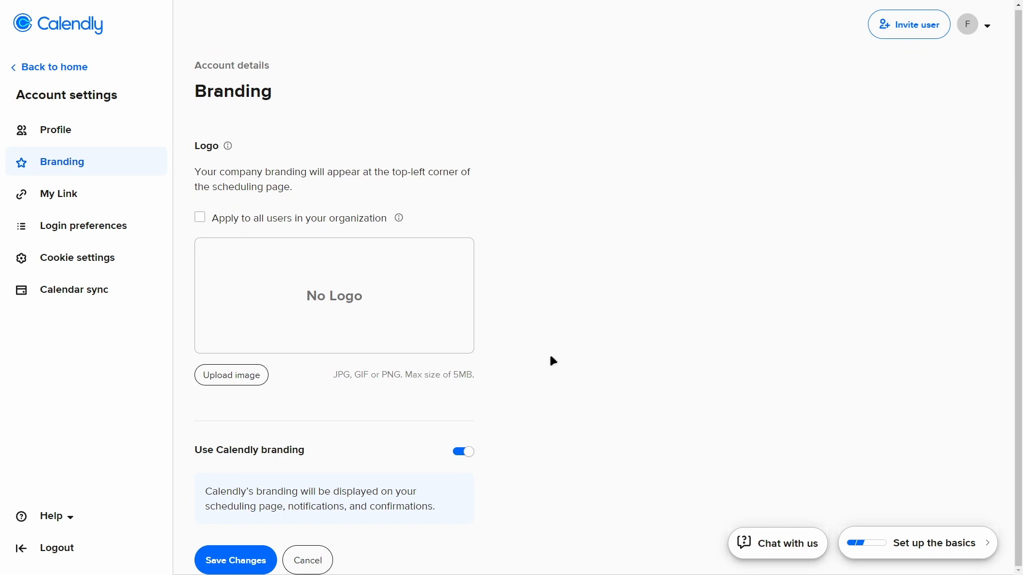
{"action": "left_click", "coordinate": [992, 26]}
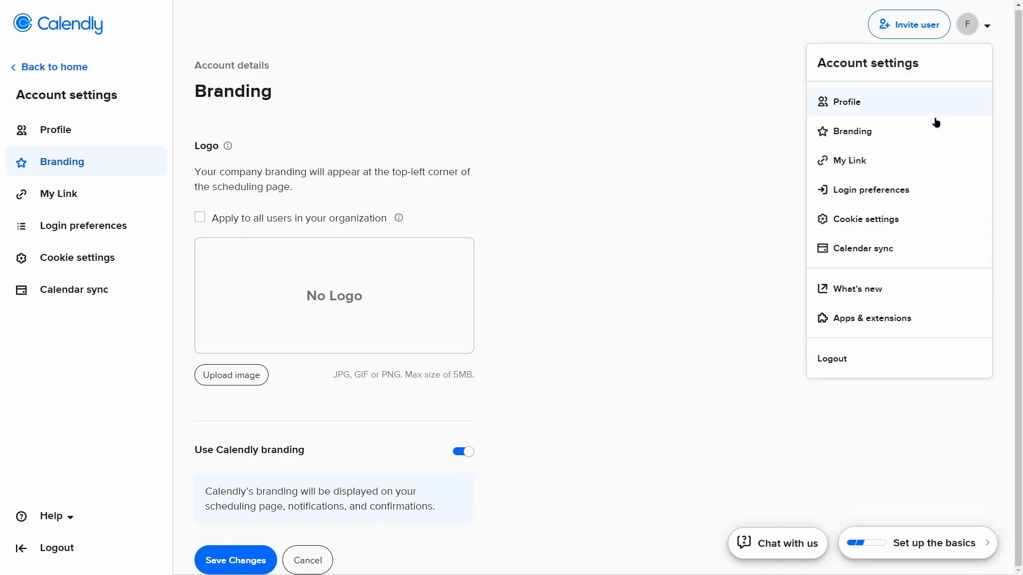
{"action": "left_click", "coordinate": [890, 172]}
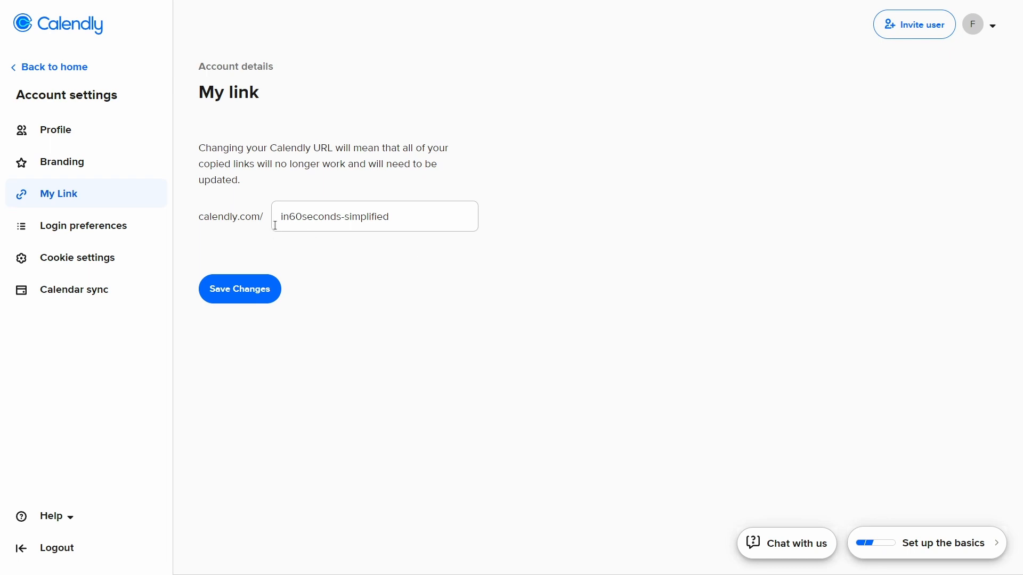
{"action": "left_click_drag", "start_coordinate": [281, 216], "coordinate": [433, 184]}
{"action": "key", "text": "BackSpace"}
{"action": "left_click", "coordinate": [381, 208]}
{"action": "key", "text": "ctrl+z"}
{"action": "left_click", "coordinate": [373, 264]}
- Change the custom part of the Calendly URL to yourflowerbusiness and save it
{"action": "left_click_drag", "start_coordinate": [400, 217], "coordinate": [228, 215]}
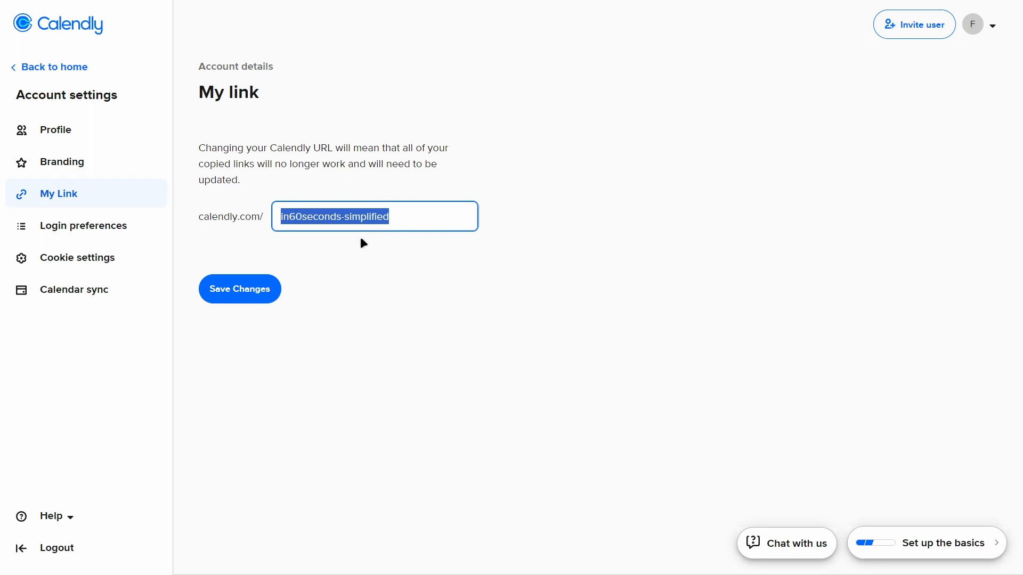
{"action": "type", "text": "yourflowerbusiness"}
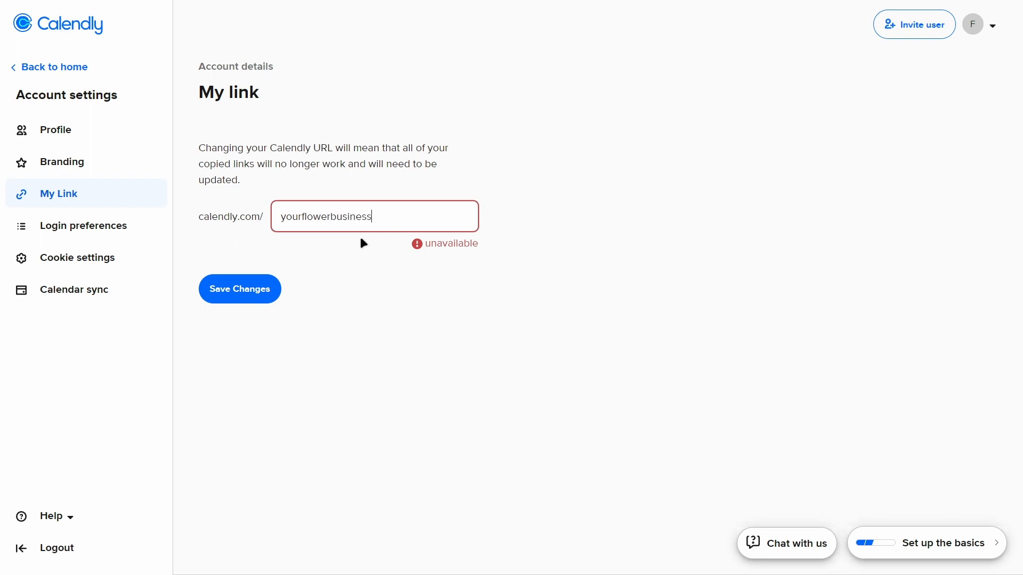
{"action": "key", "text": "Return"}
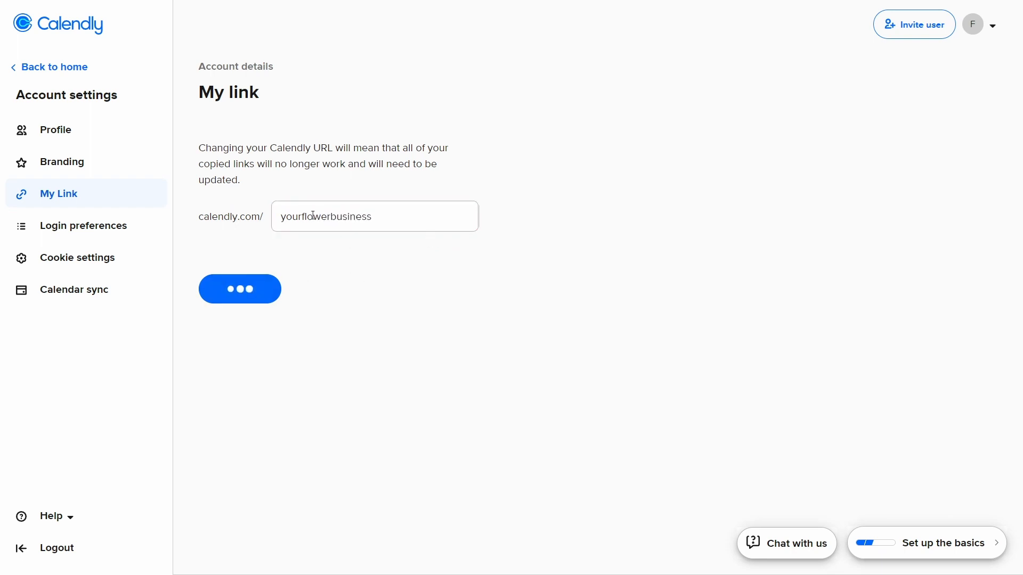
{"action": "left_click_drag", "start_coordinate": [283, 218], "coordinate": [394, 224]}
{"action": "left_click", "coordinate": [431, 255]}
- Review the account's login preferences and cookie consent settings, leaving the cookie choices unchanged
{"action": "left_click", "coordinate": [968, 28]}
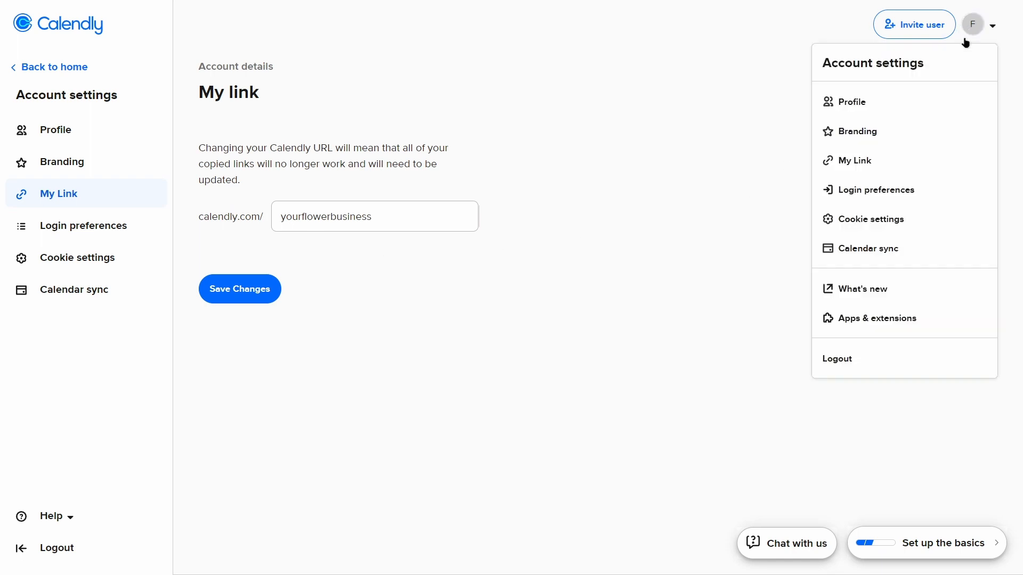
{"action": "left_click", "coordinate": [916, 193]}
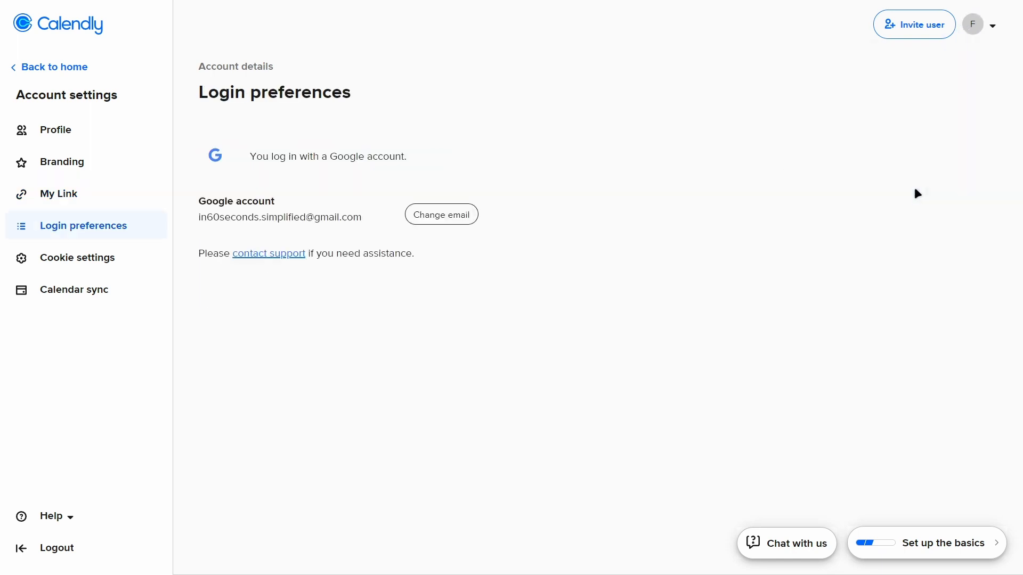
{"action": "left_click", "coordinate": [980, 27]}
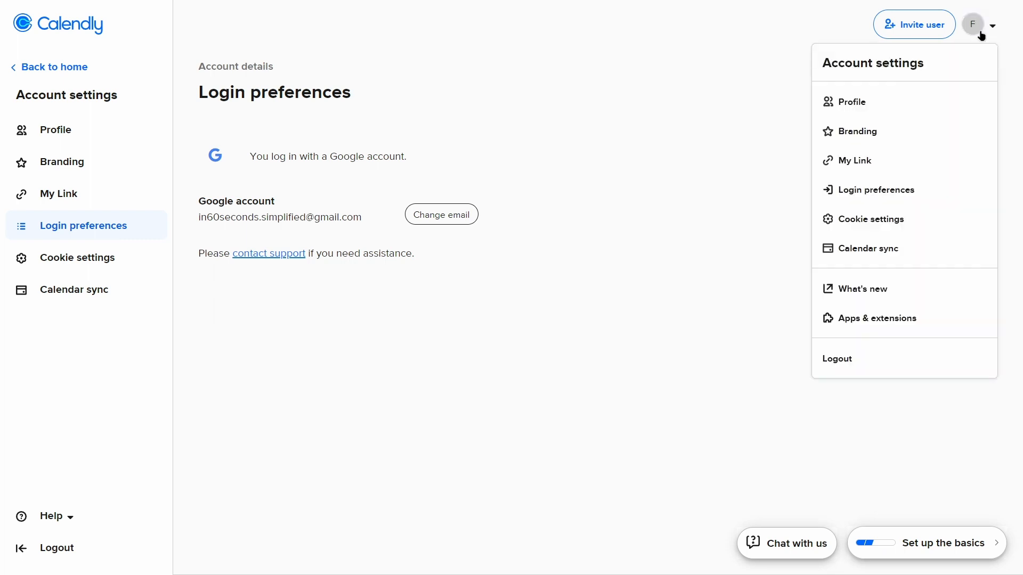
{"action": "left_click", "coordinate": [924, 219]}
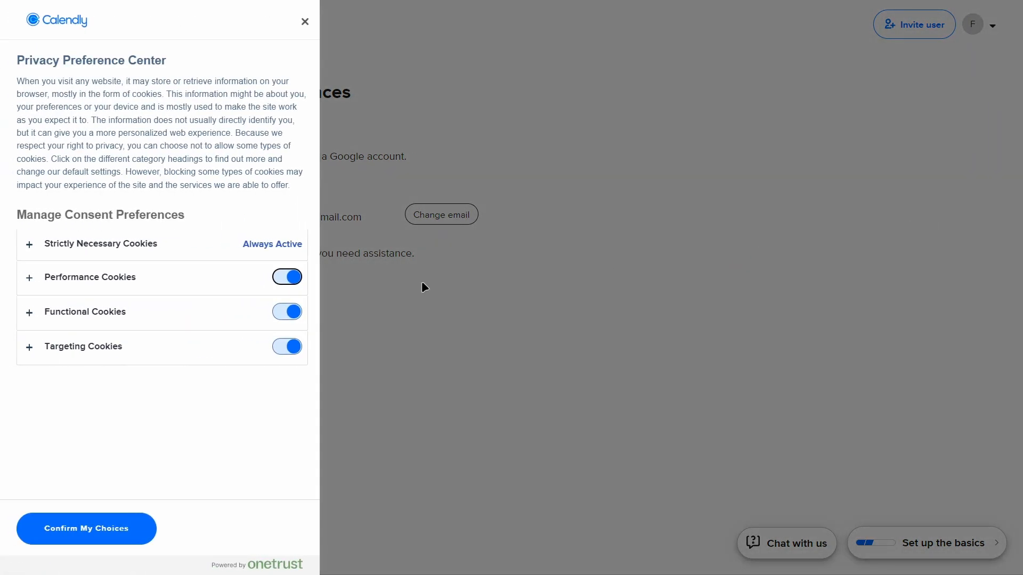
{"action": "left_click", "coordinate": [305, 22]}
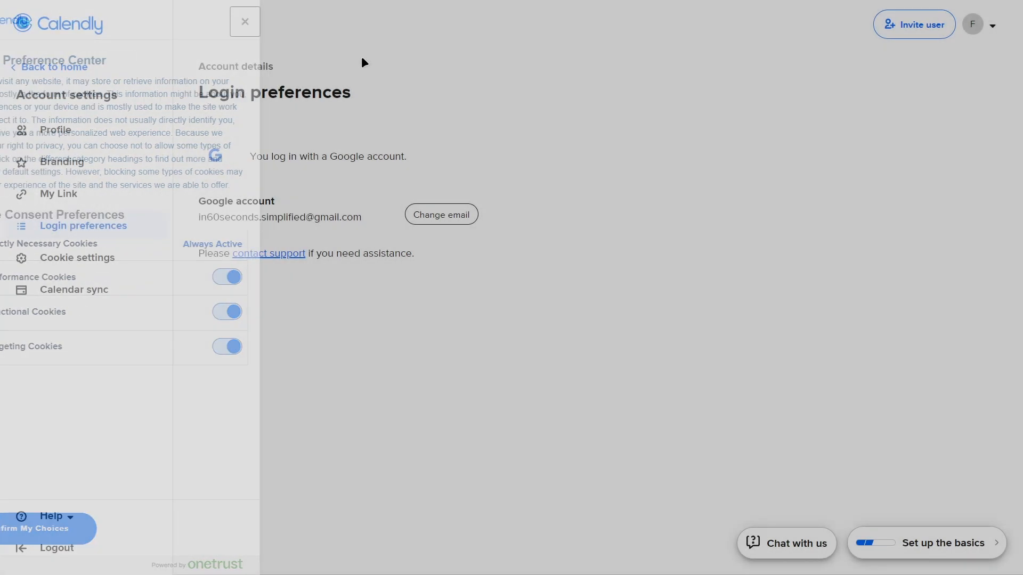
- Review the connected calendar and conflict-check configuration under Calendar sync, and return to the Event types page
{"action": "left_click", "coordinate": [991, 27]}
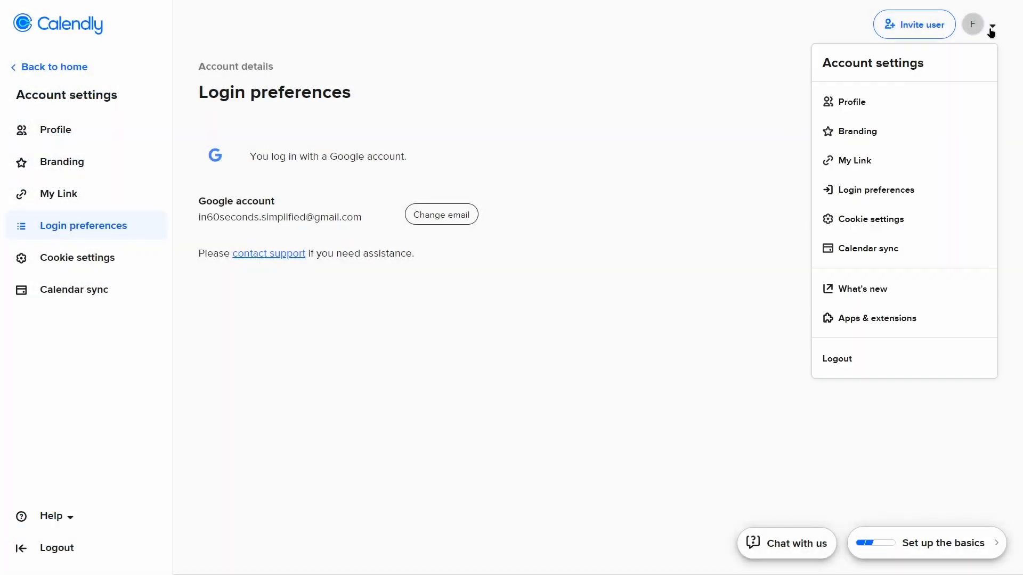
{"action": "left_click", "coordinate": [890, 246]}
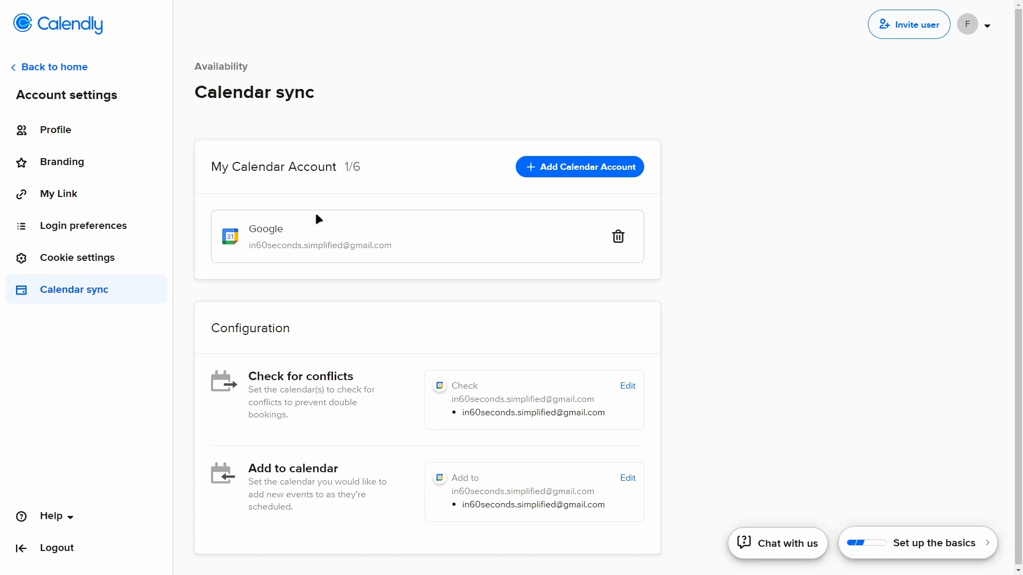
{"action": "scroll", "coordinate": [298, 162], "scroll_direction": "down", "scroll_amount": 1}
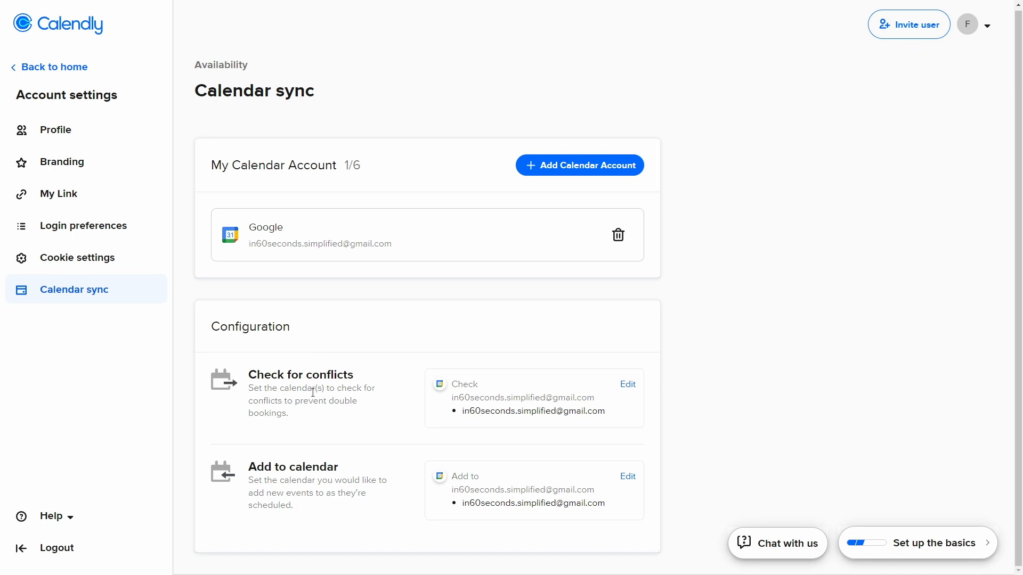
{"action": "scroll", "coordinate": [302, 465], "scroll_direction": "up", "scroll_amount": 1}
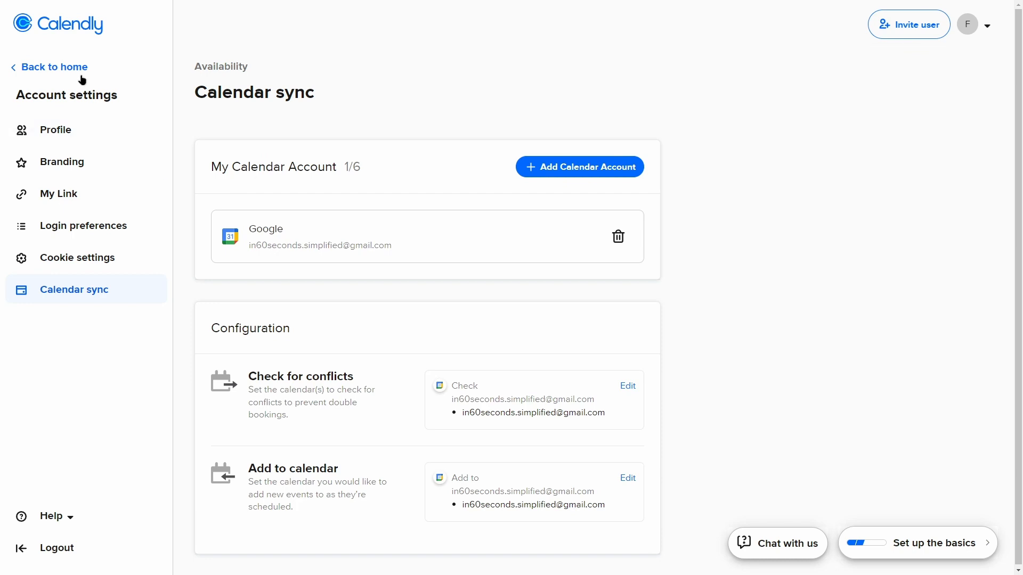
{"action": "left_click", "coordinate": [50, 66]}
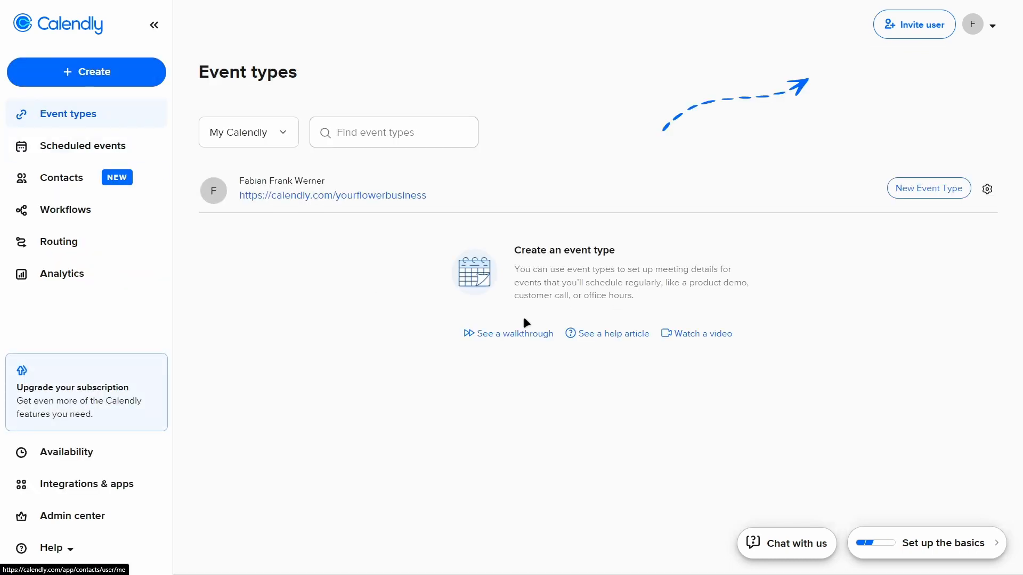
{"action": "left_click", "coordinate": [973, 28]}
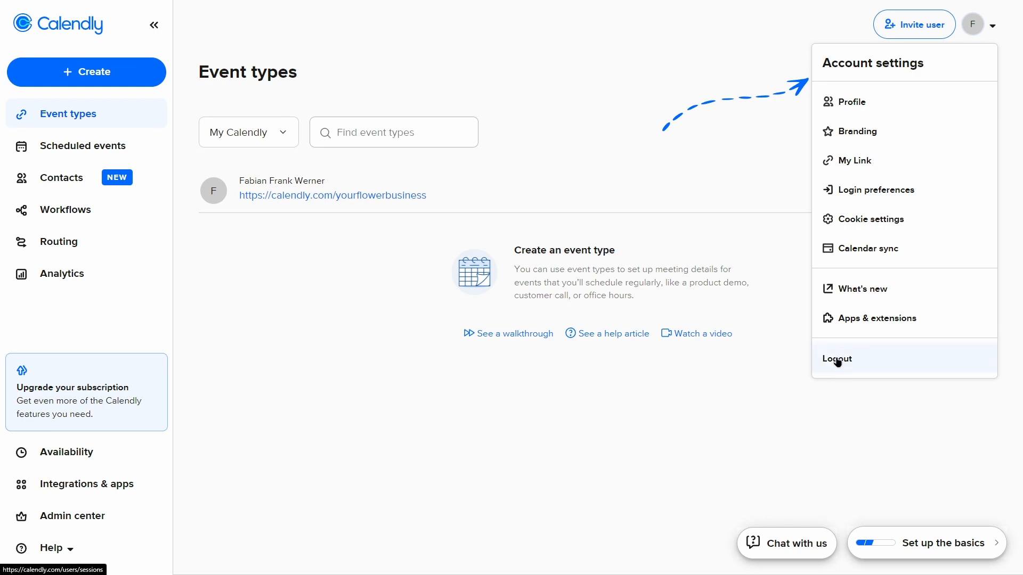
{"action": "left_click", "coordinate": [804, 314]}
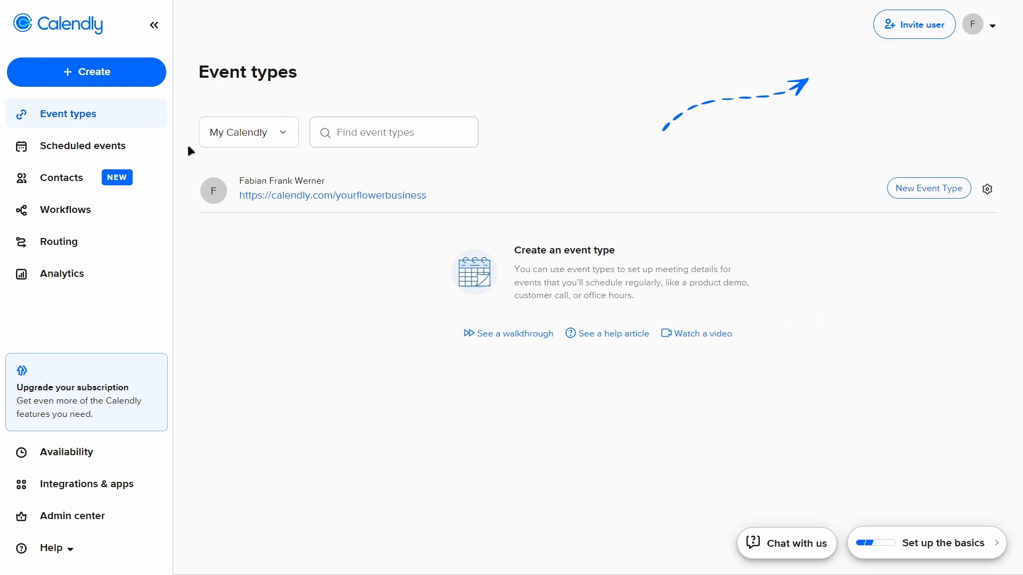
- Start a new one-off meeting and look over its calendar and duration choices, keeping 30 minutes
{"action": "left_click", "coordinate": [130, 80]}
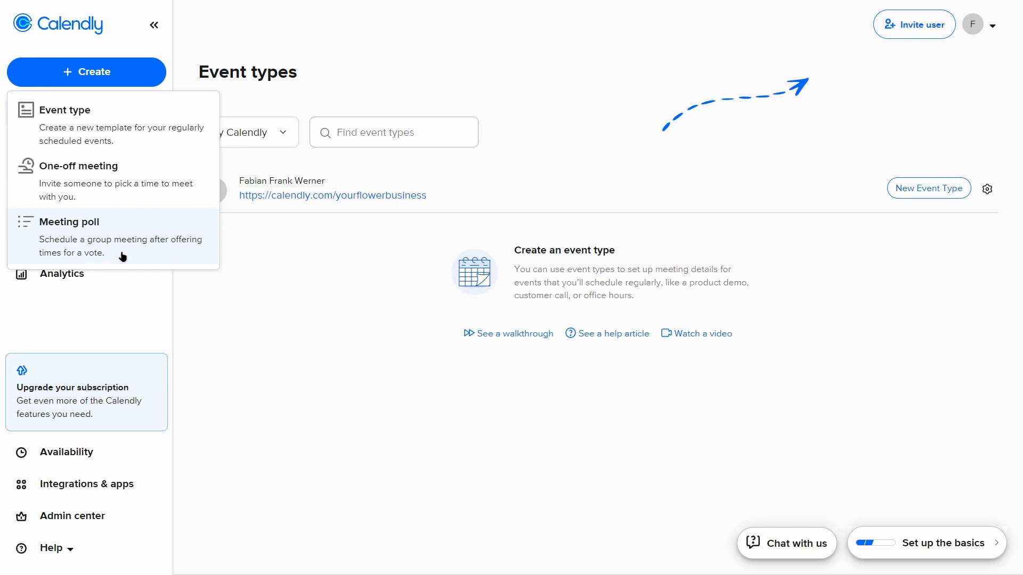
{"action": "left_click", "coordinate": [121, 197]}
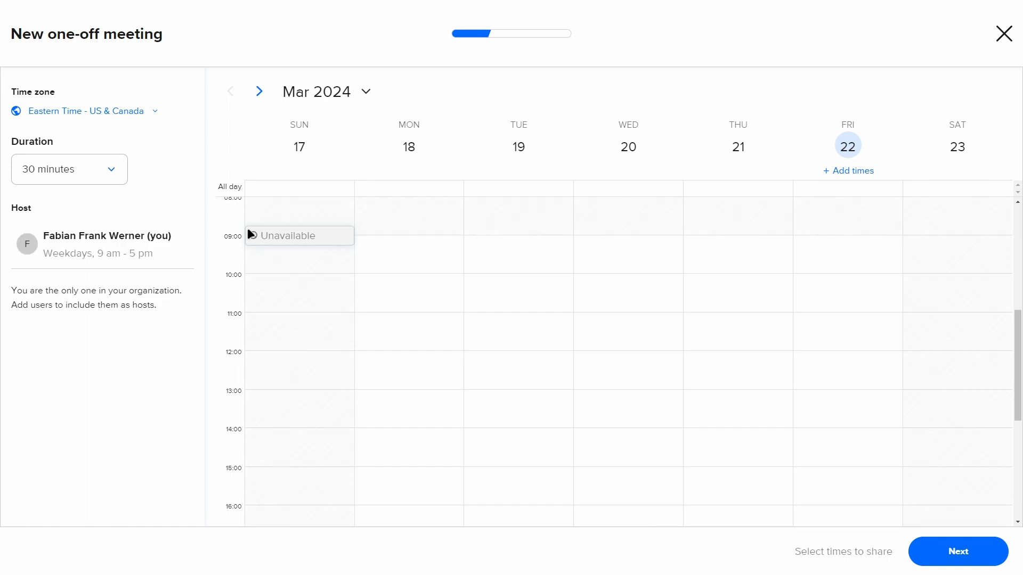
{"action": "scroll", "coordinate": [360, 329], "scroll_direction": "up", "scroll_amount": 5}
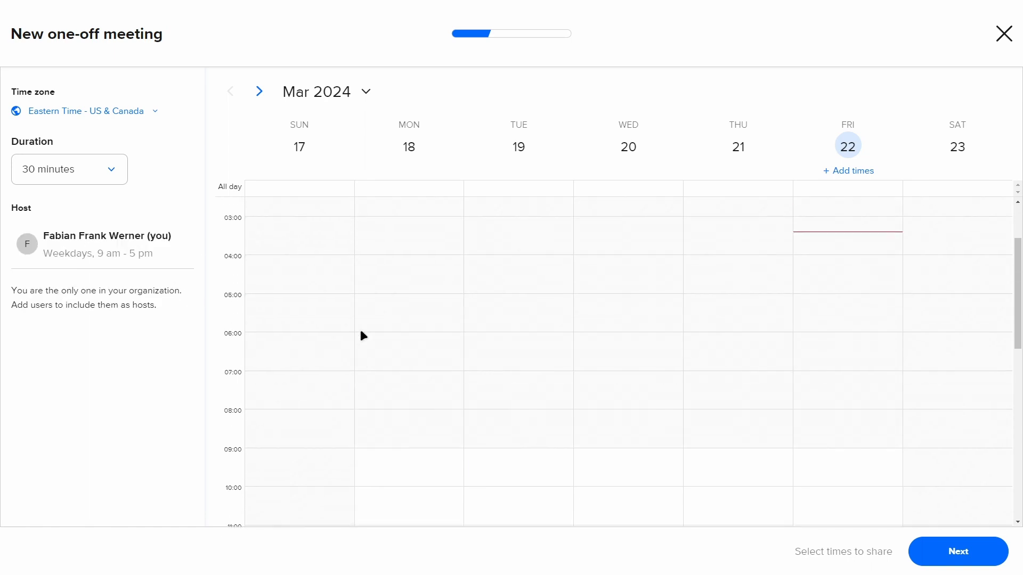
{"action": "scroll", "coordinate": [360, 333], "scroll_direction": "up", "scroll_amount": 2}
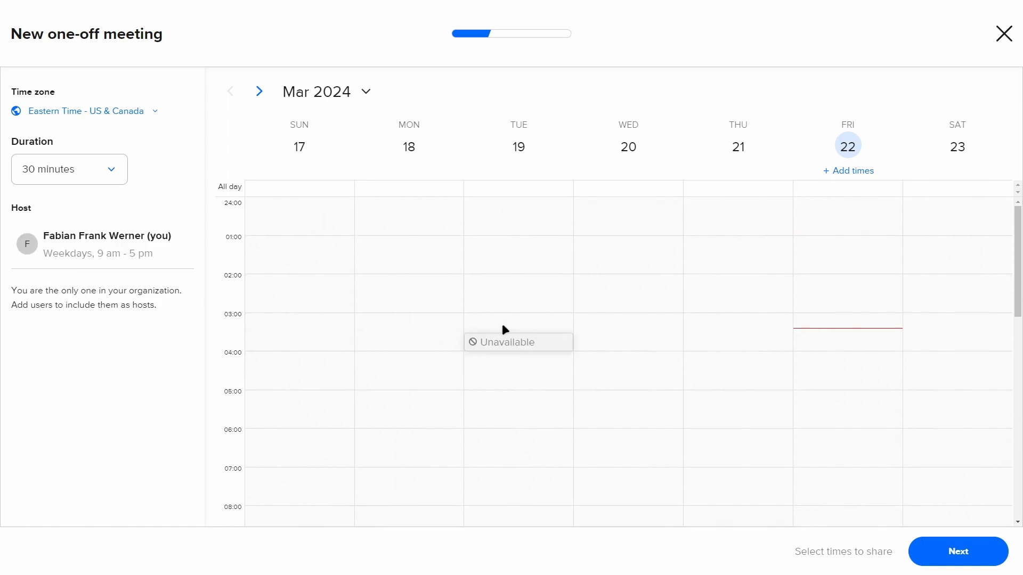
{"action": "left_click", "coordinate": [112, 171]}
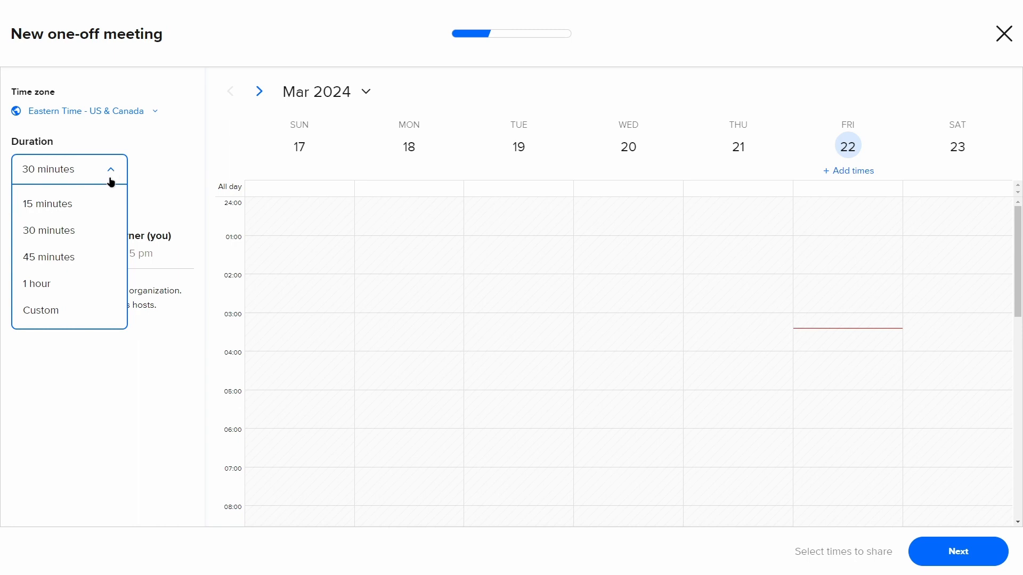
{"action": "left_click", "coordinate": [101, 349]}
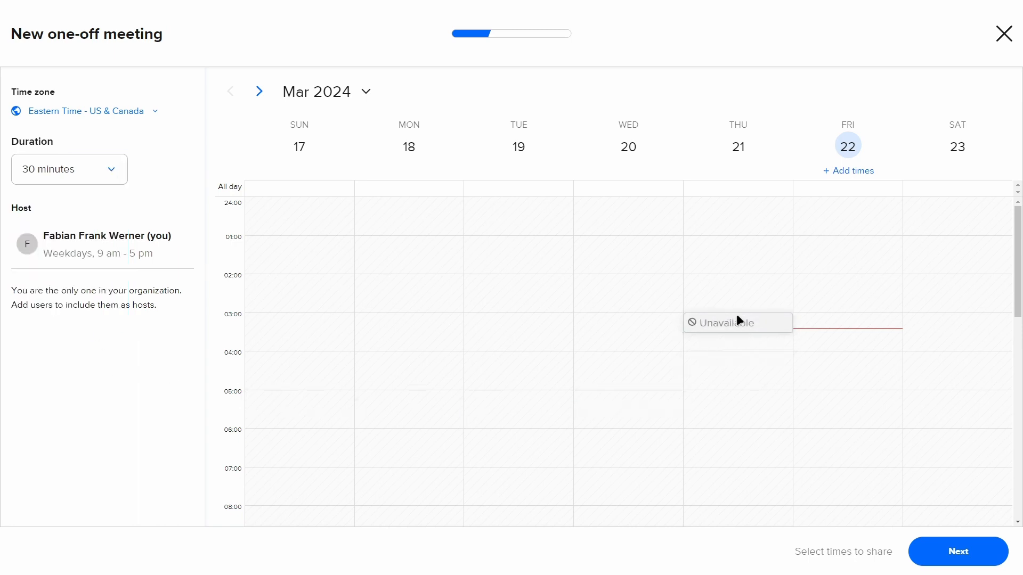
- Offer Friday, March 22, 10:00 - 10:30 as the meeting time and continue to the event details
{"action": "scroll", "coordinate": [853, 320], "scroll_direction": "down", "scroll_amount": 6}
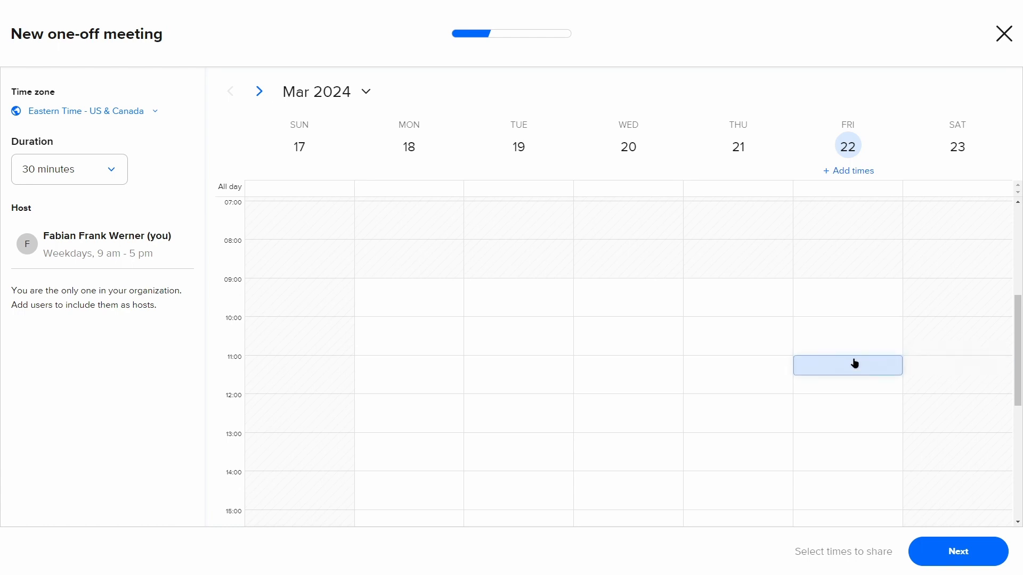
{"action": "left_click", "coordinate": [848, 324]}
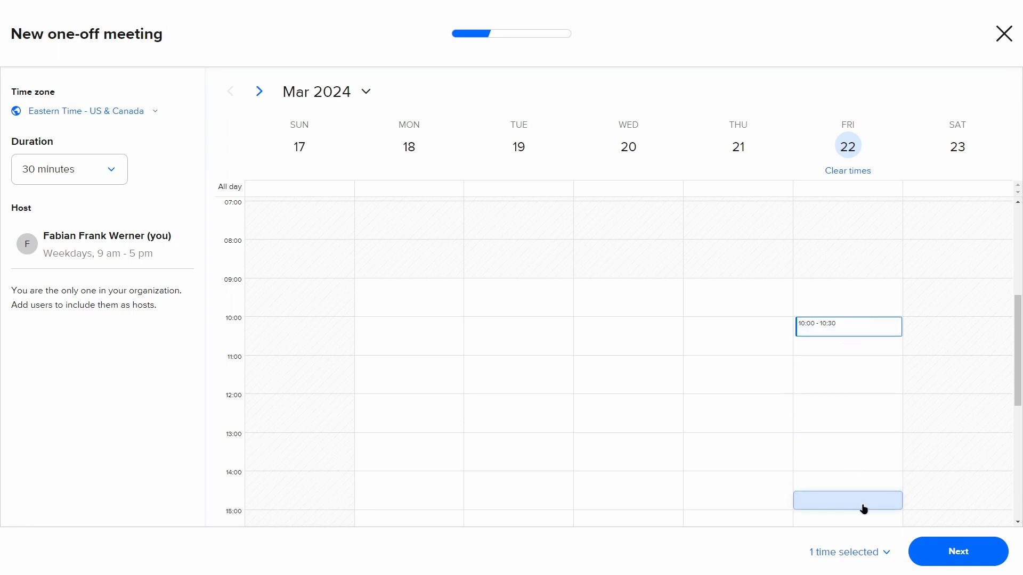
{"action": "left_click", "coordinate": [955, 552]}
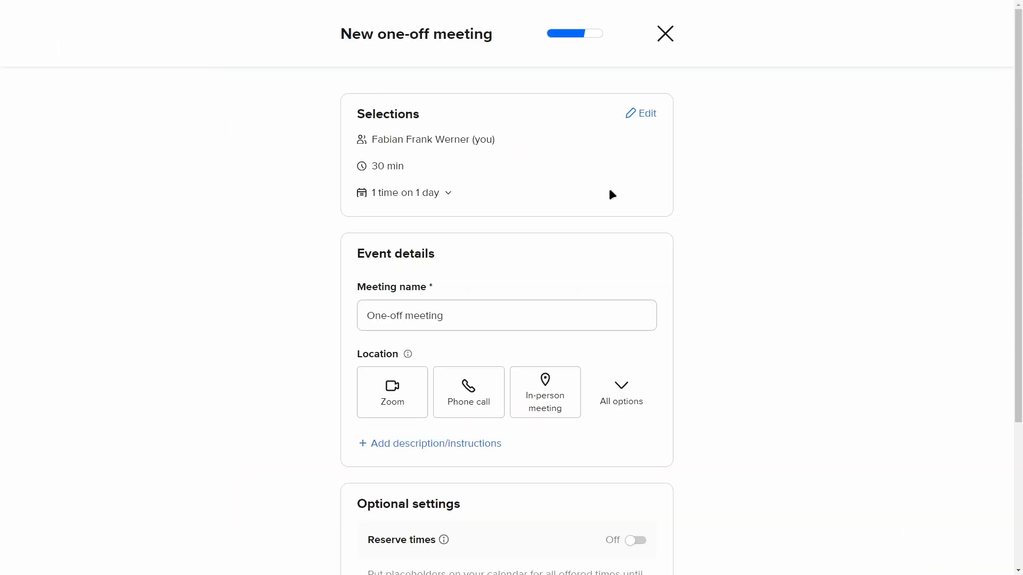
- Review the selected date and time and the meeting's event details
{"action": "left_click", "coordinate": [447, 195]}
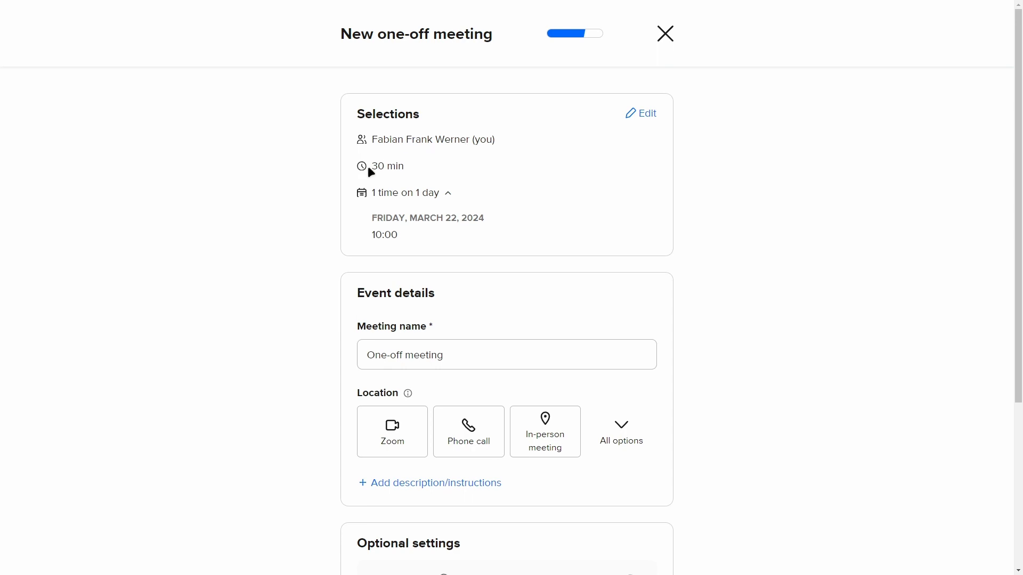
{"action": "scroll", "coordinate": [441, 167], "scroll_direction": "down", "scroll_amount": 1}
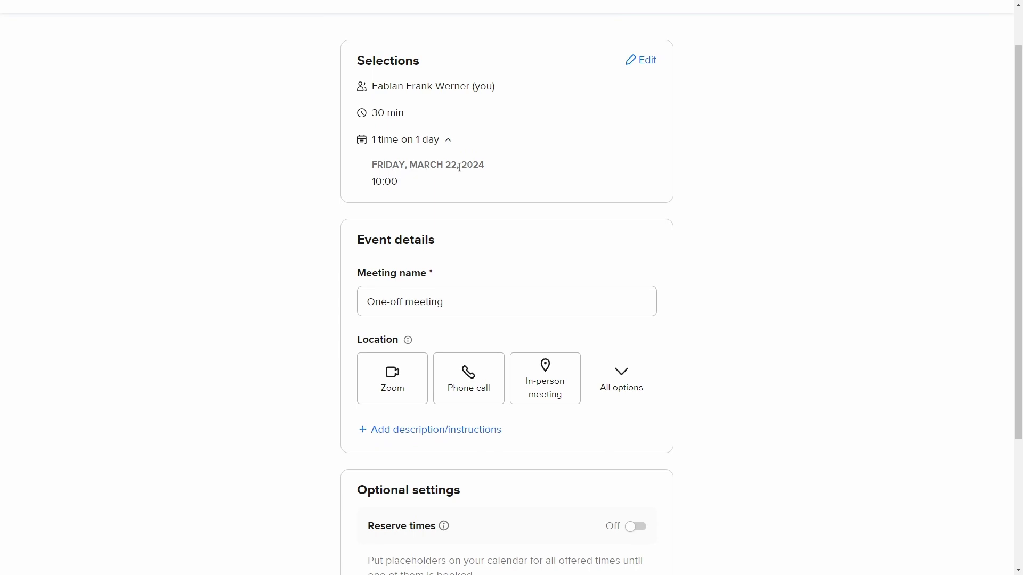
{"action": "scroll", "coordinate": [433, 186], "scroll_direction": "down", "scroll_amount": 1}
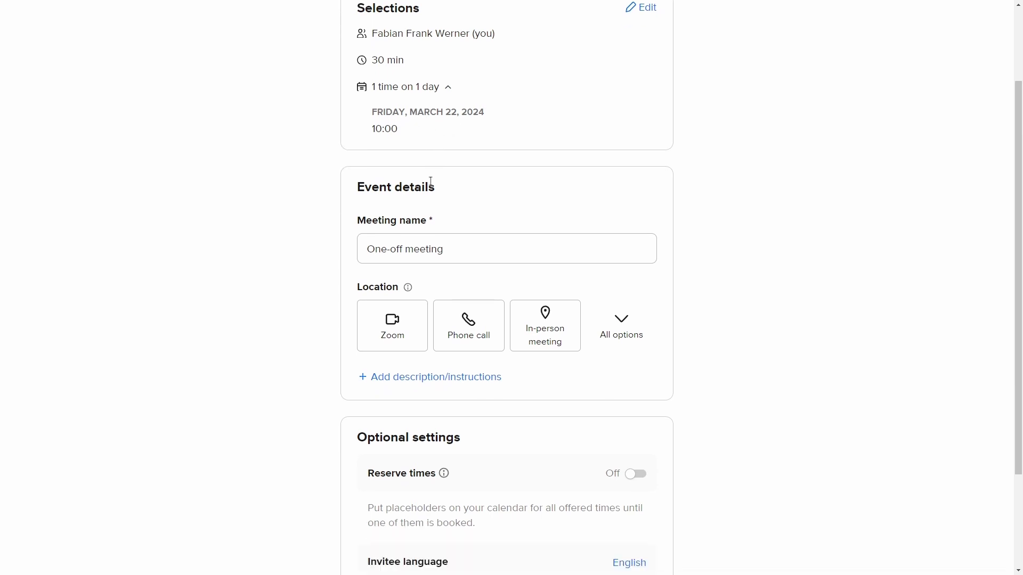
{"action": "left_click_drag", "start_coordinate": [472, 239], "coordinate": [231, 228]}
{"action": "left_click", "coordinate": [242, 229]}
{"action": "scroll", "coordinate": [255, 231], "scroll_direction": "down", "scroll_amount": 2}
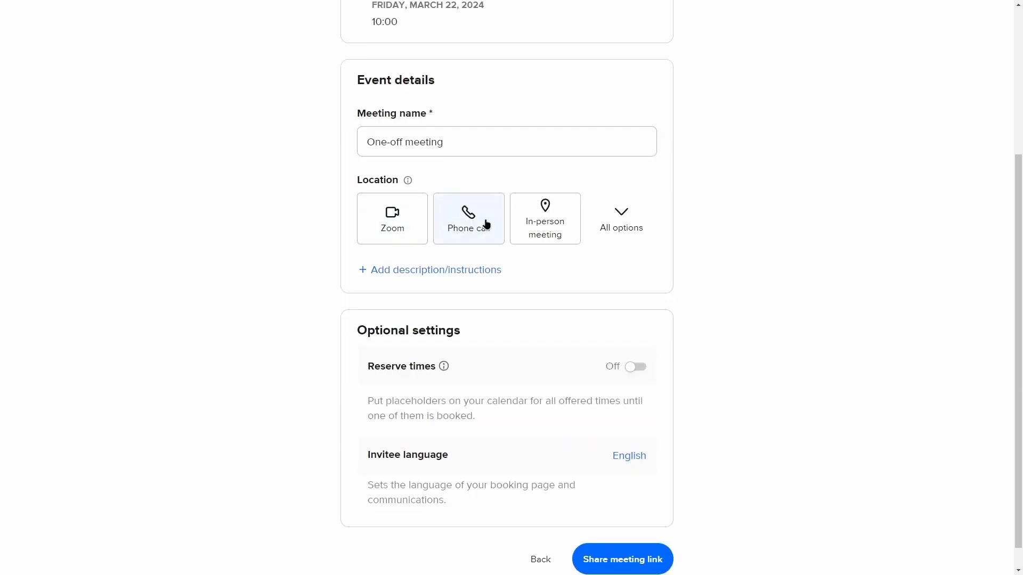
- Try Zoom as the meeting's location and remove it again
{"action": "left_click", "coordinate": [379, 226]}
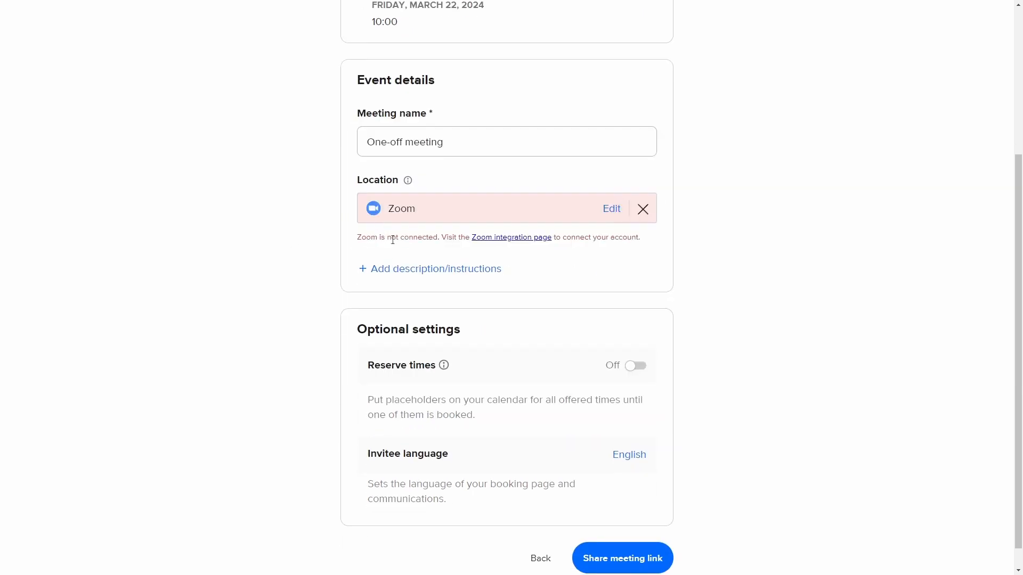
{"action": "left_click", "coordinate": [612, 208]}
{"action": "left_click", "coordinate": [422, 202]}
{"action": "left_click", "coordinate": [643, 209]}
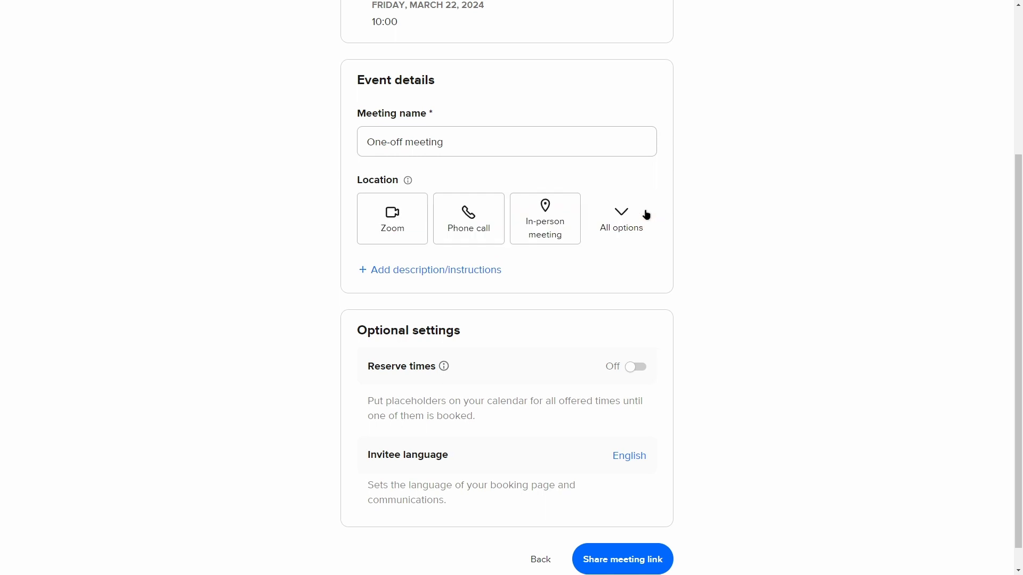
- Check the other location options and set the location to an in-person meeting at "test"
{"action": "left_click", "coordinate": [628, 223]}
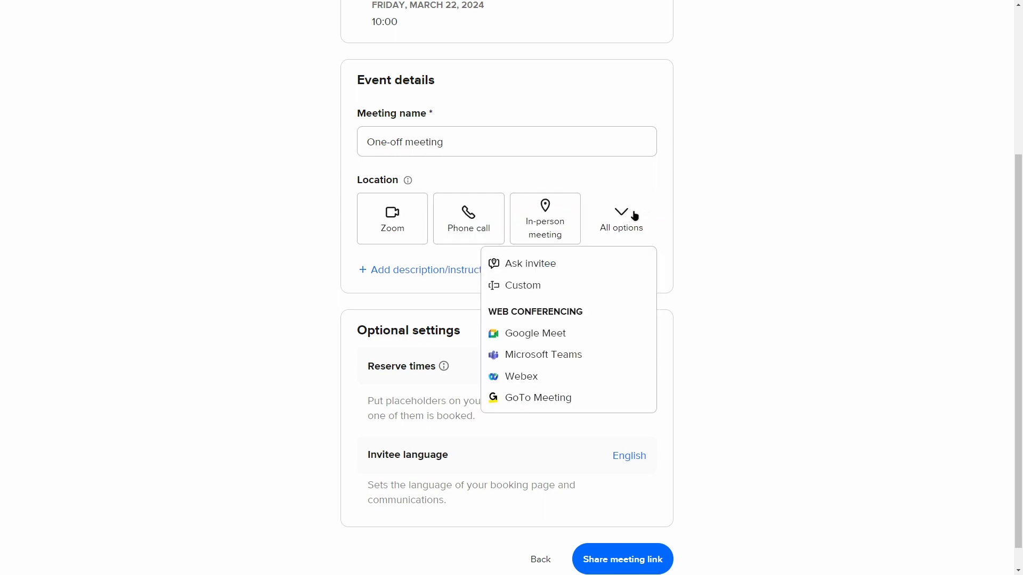
{"action": "left_click", "coordinate": [707, 239]}
{"action": "left_click", "coordinate": [553, 235]}
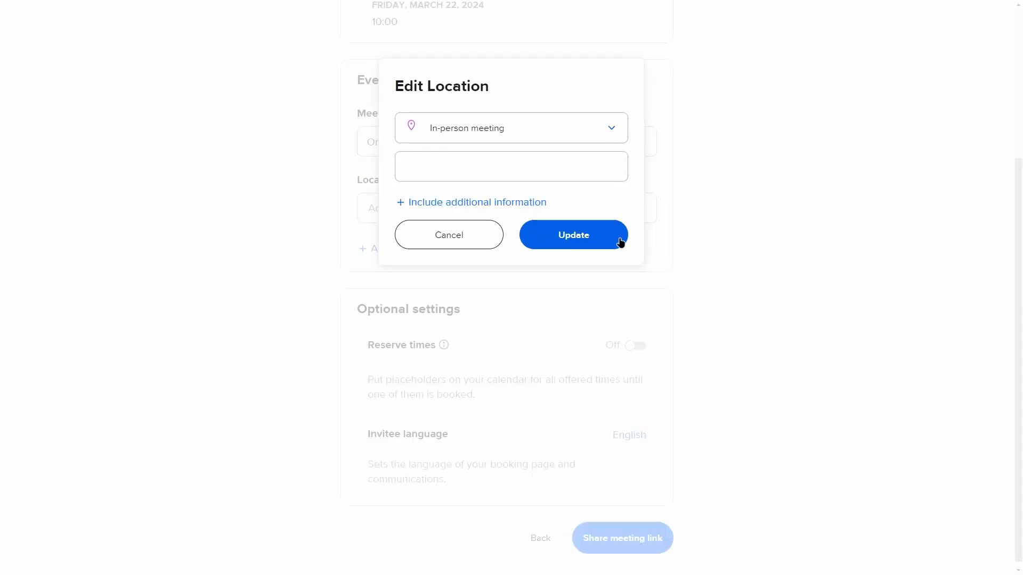
{"action": "left_click", "coordinate": [555, 235]}
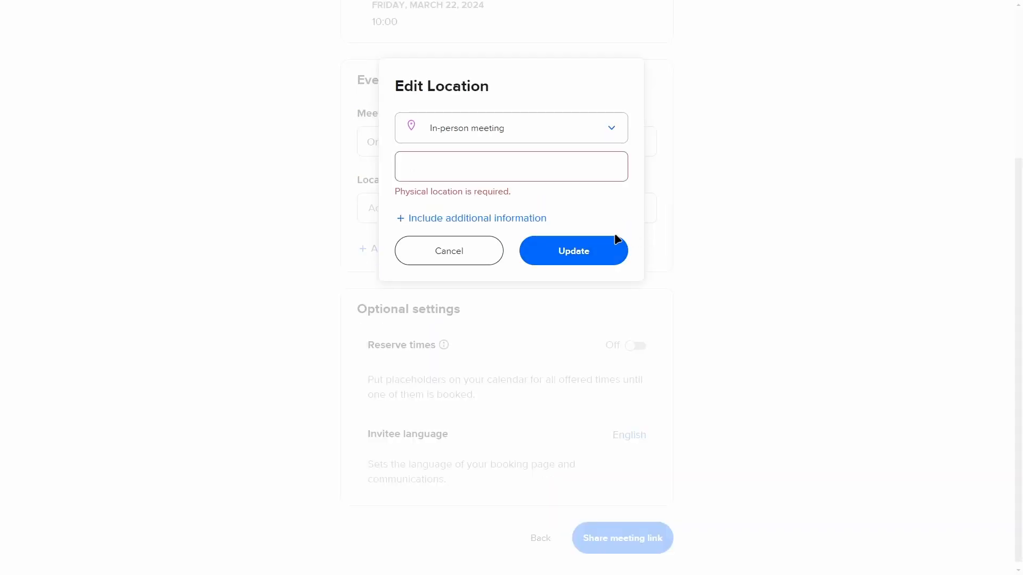
{"action": "left_click", "coordinate": [478, 175]}
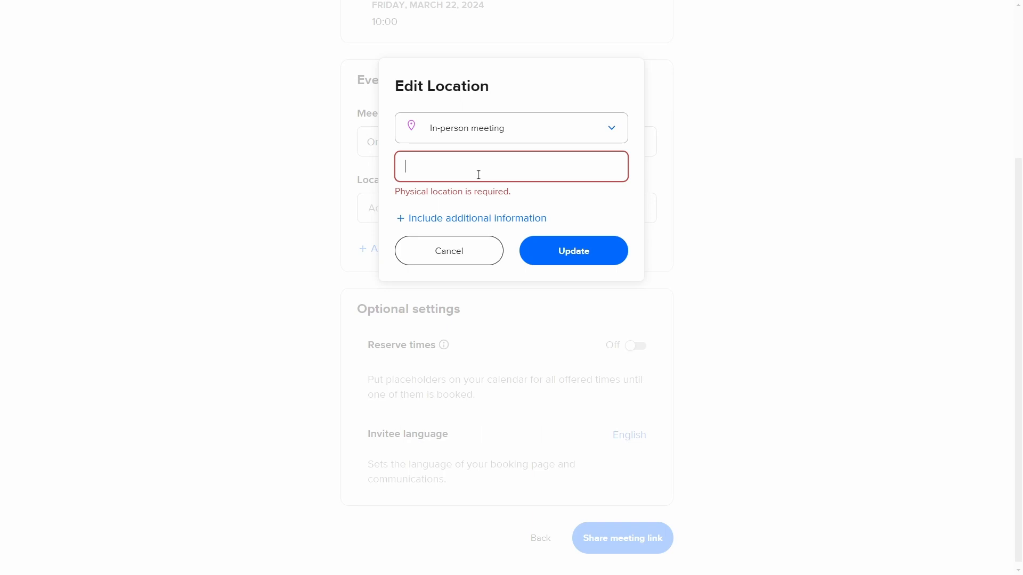
{"action": "type", "text": "test"}
{"action": "left_click", "coordinate": [535, 230]}
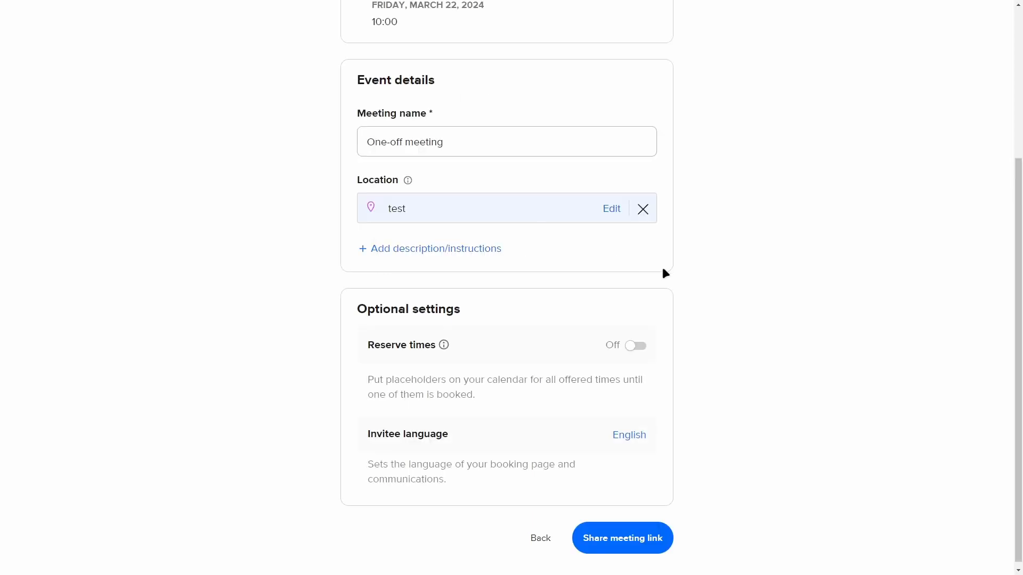
- Read the Reserve times explanation, and generate the one-off meeting's share link and dismiss the sharing dialog
{"action": "scroll", "coordinate": [623, 246], "scroll_direction": "down", "scroll_amount": 1}
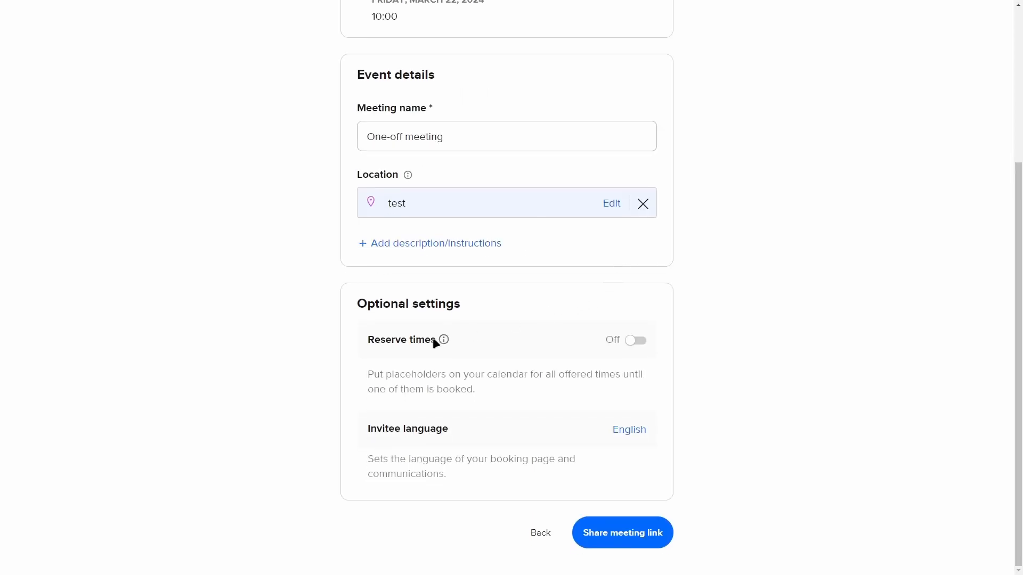
{"action": "left_click_drag", "start_coordinate": [361, 297], "coordinate": [506, 304]}
{"action": "left_click", "coordinate": [506, 304]}
{"action": "left_click", "coordinate": [443, 339]}
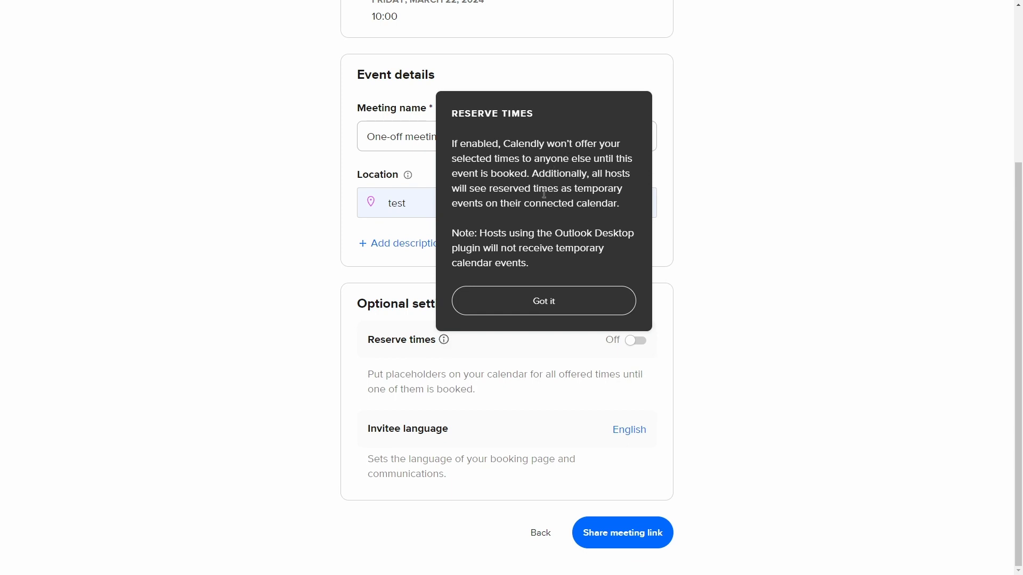
{"action": "left_click", "coordinate": [597, 301]}
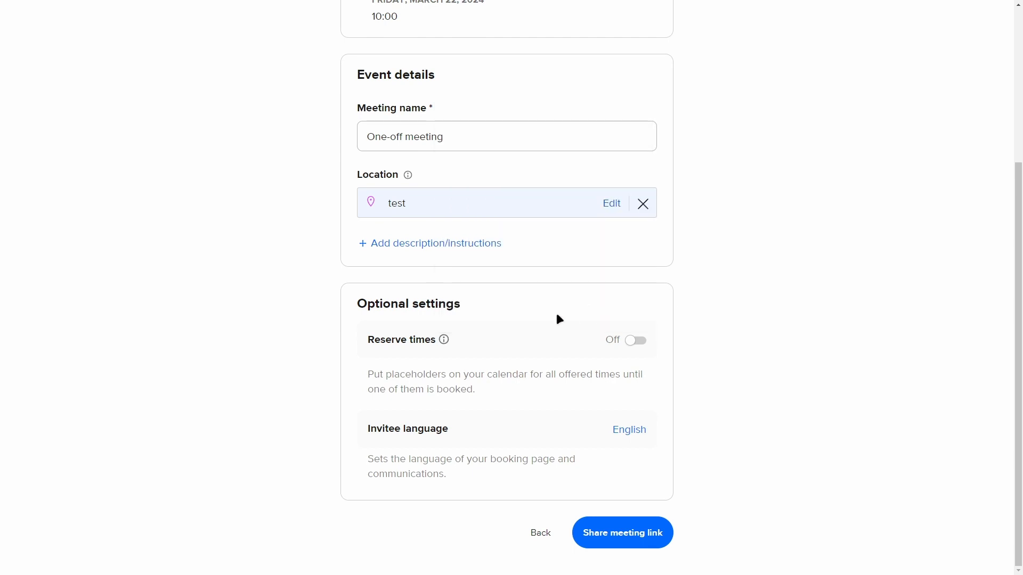
{"action": "left_click", "coordinate": [648, 532]}
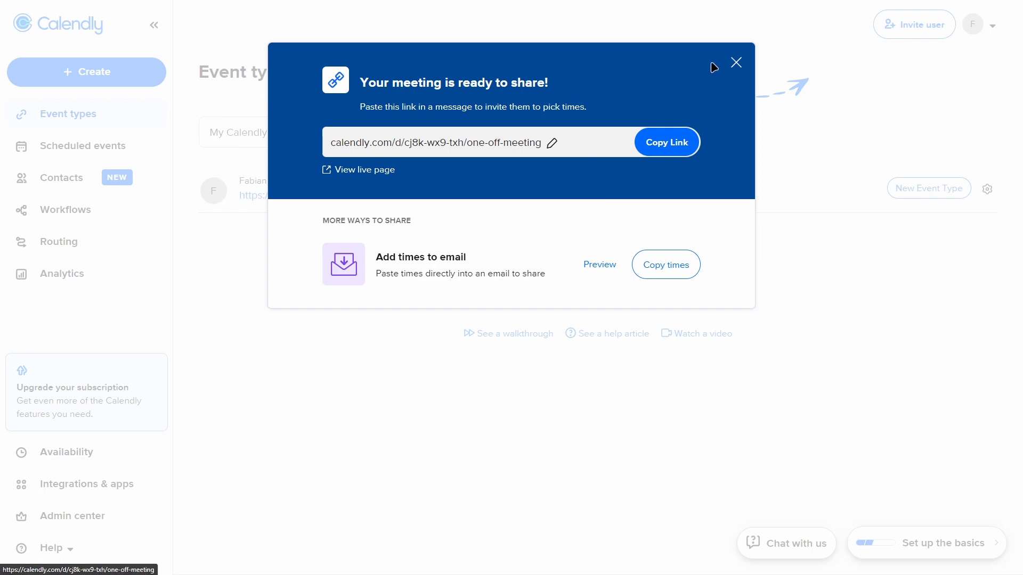
{"action": "left_click", "coordinate": [733, 63]}
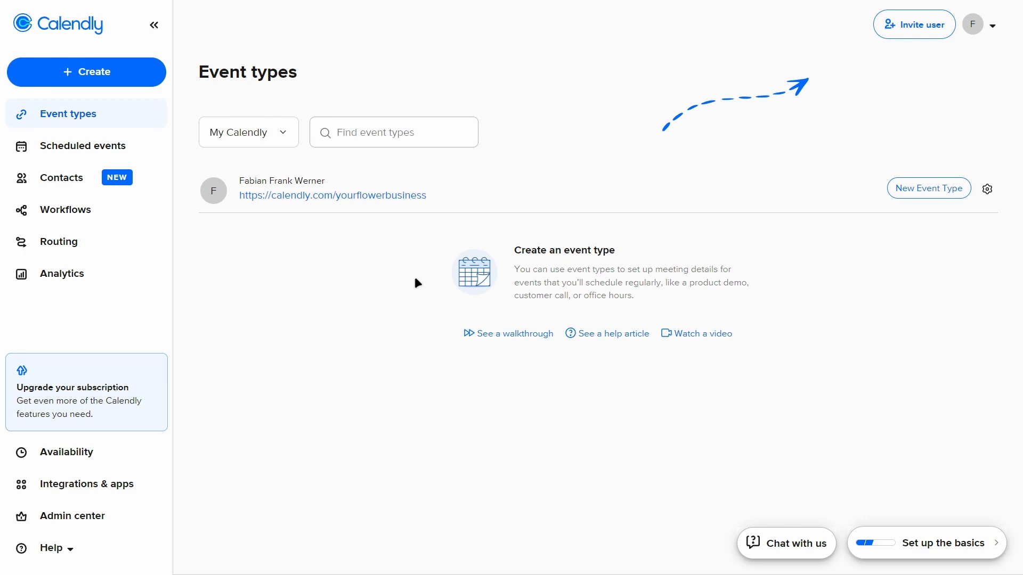
- Start a new One-on-One event type with the account owner as host
{"action": "left_click", "coordinate": [131, 72]}
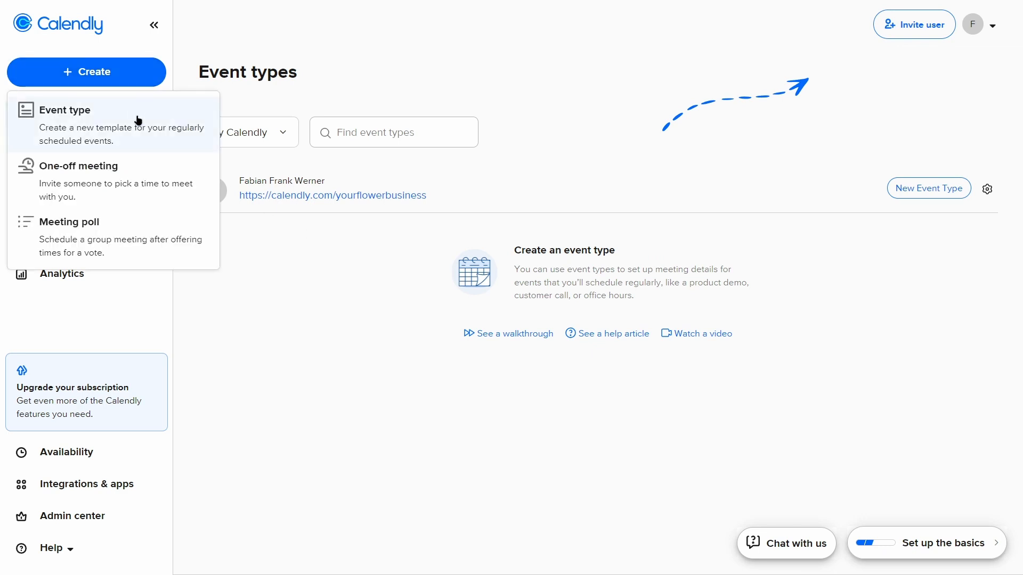
{"action": "left_click", "coordinate": [150, 147]}
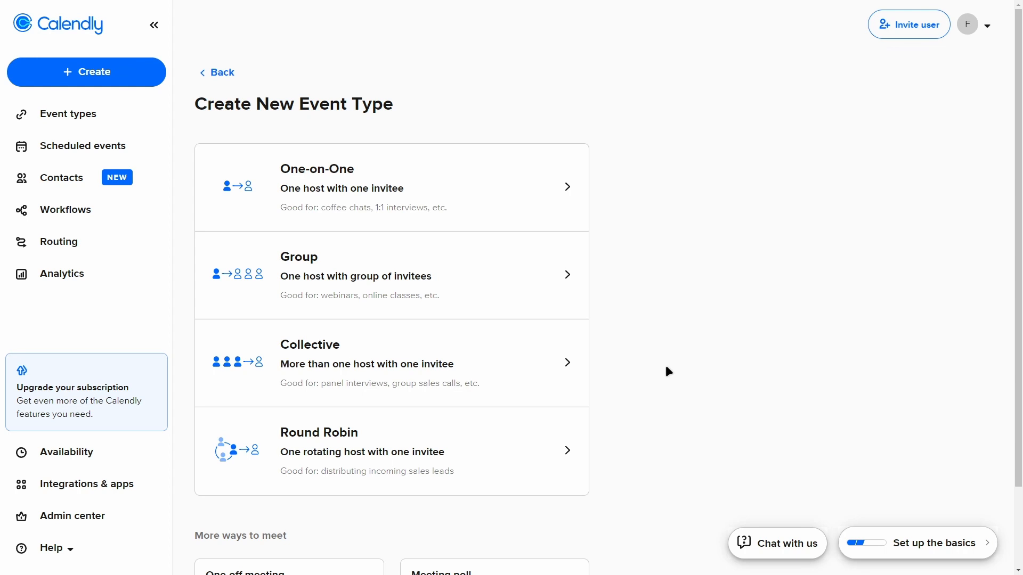
{"action": "scroll", "coordinate": [657, 327], "scroll_direction": "down", "scroll_amount": 2}
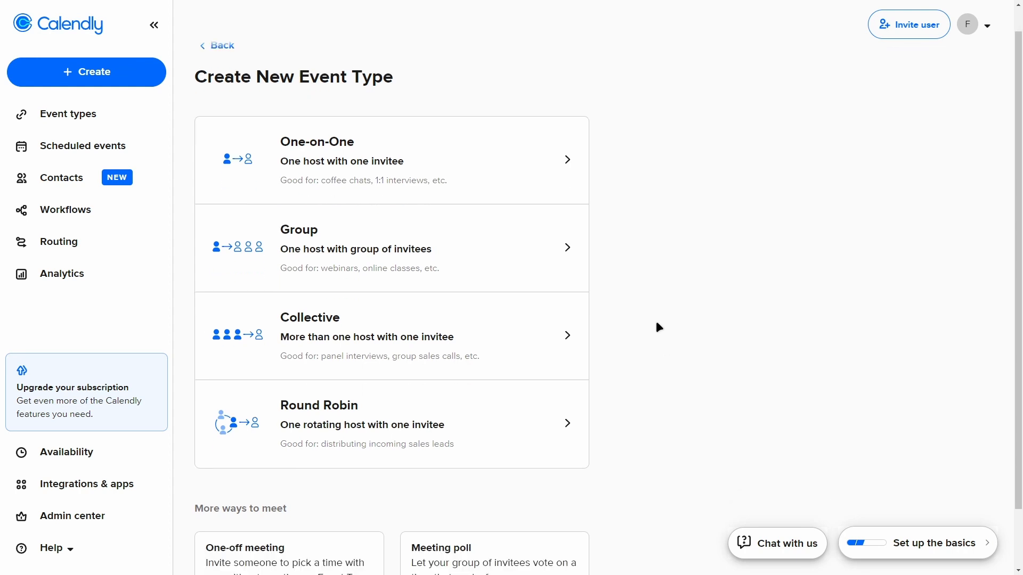
{"action": "scroll", "coordinate": [667, 314], "scroll_direction": "up", "scroll_amount": 2}
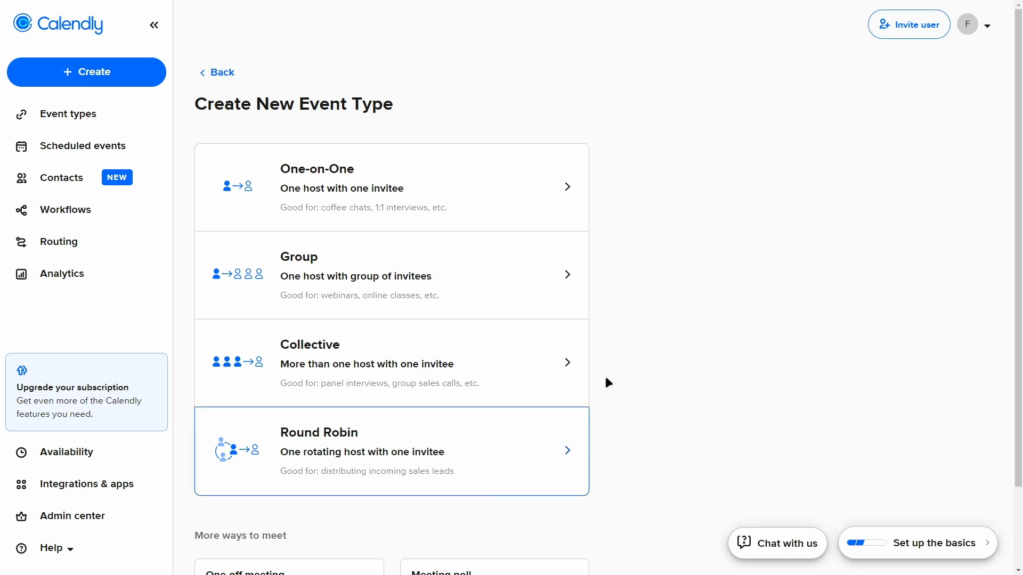
{"action": "left_click", "coordinate": [433, 207]}
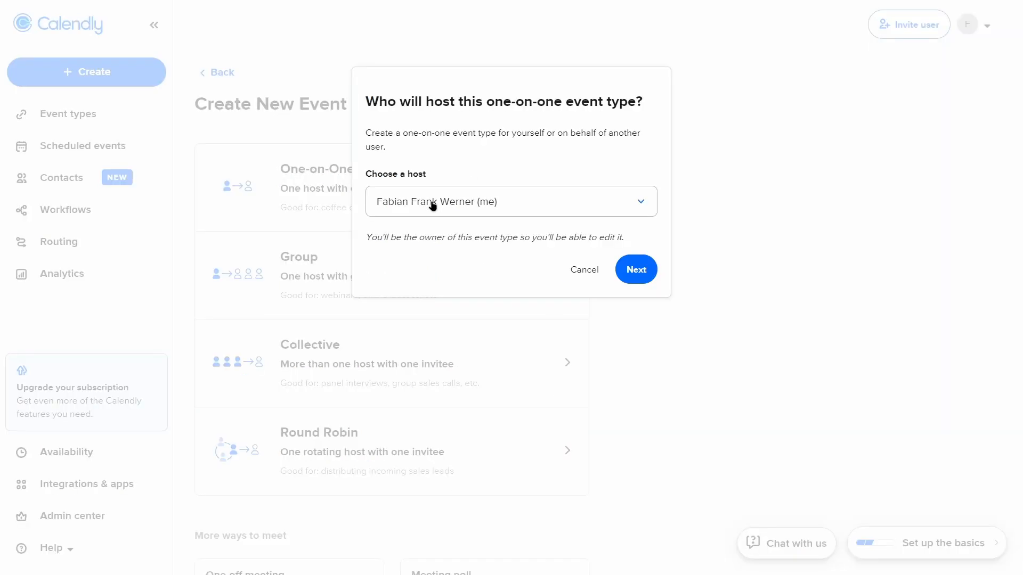
{"action": "left_click", "coordinate": [463, 208]}
{"action": "left_click", "coordinate": [490, 164]}
{"action": "left_click", "coordinate": [638, 269]}
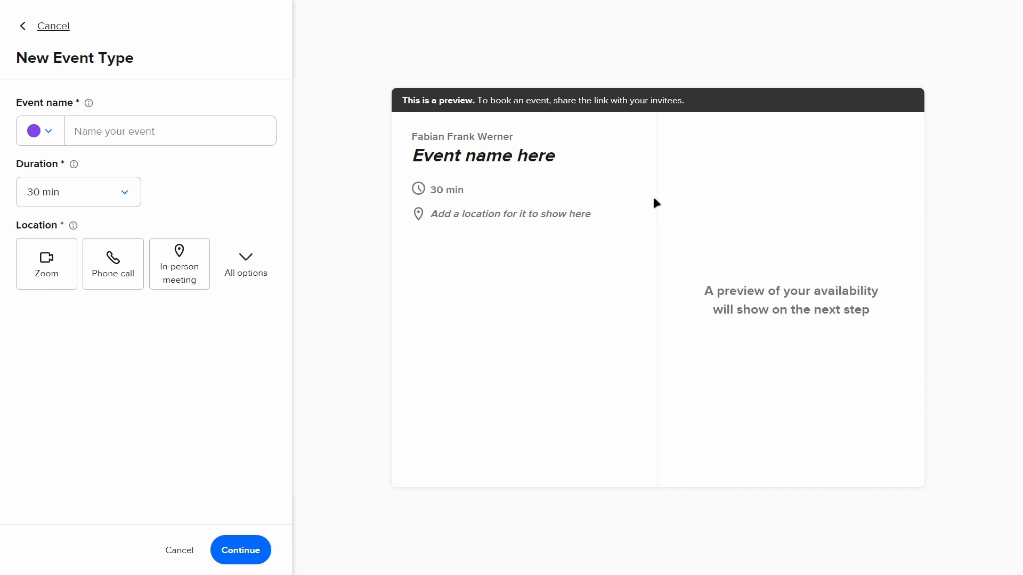
- Name the new event type Flower Pot Workshop
{"action": "left_click", "coordinate": [175, 132]}
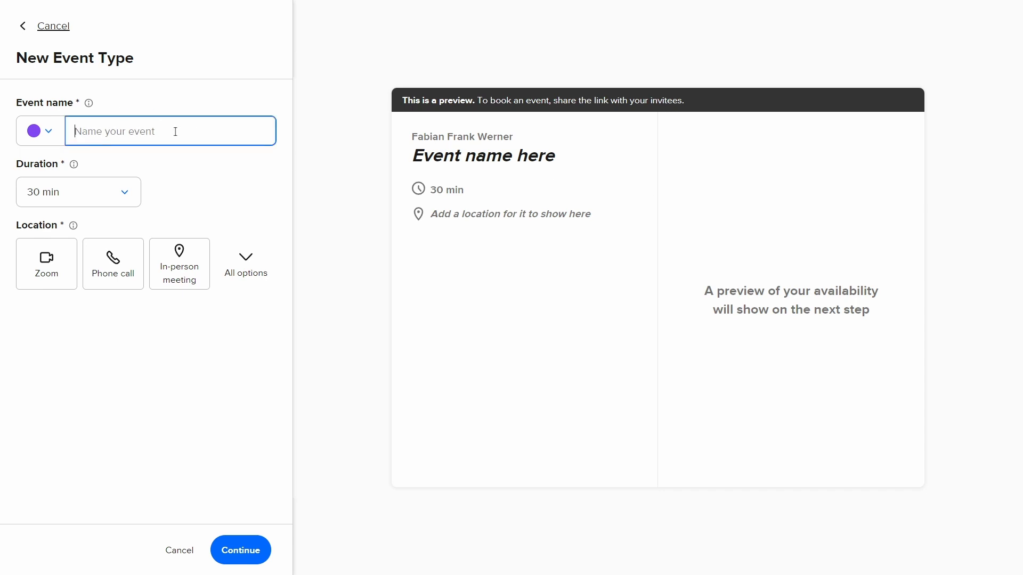
{"action": "type", "text": "Flower Pot"}
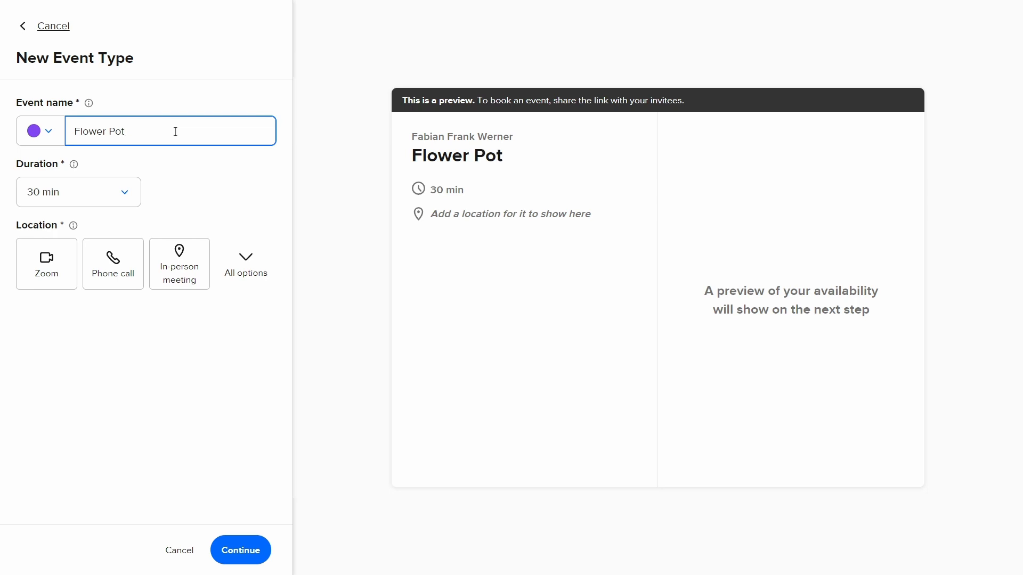
{"action": "type", "text": " Workshop"}
{"action": "left_click", "coordinate": [211, 180]}
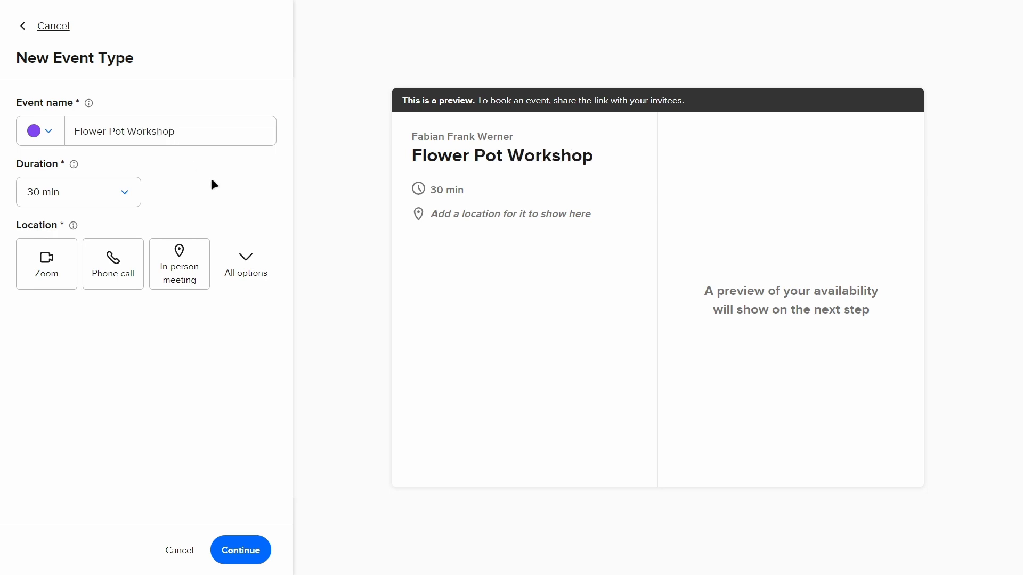
- Set the event color to lime green and the duration to 60 min
{"action": "left_click", "coordinate": [50, 133]}
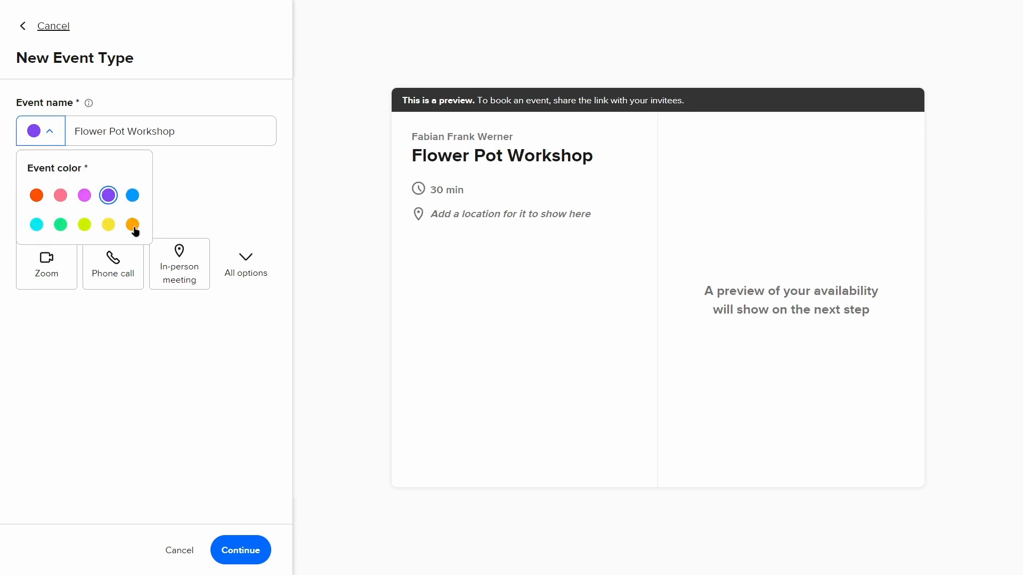
{"action": "left_click", "coordinate": [61, 224]}
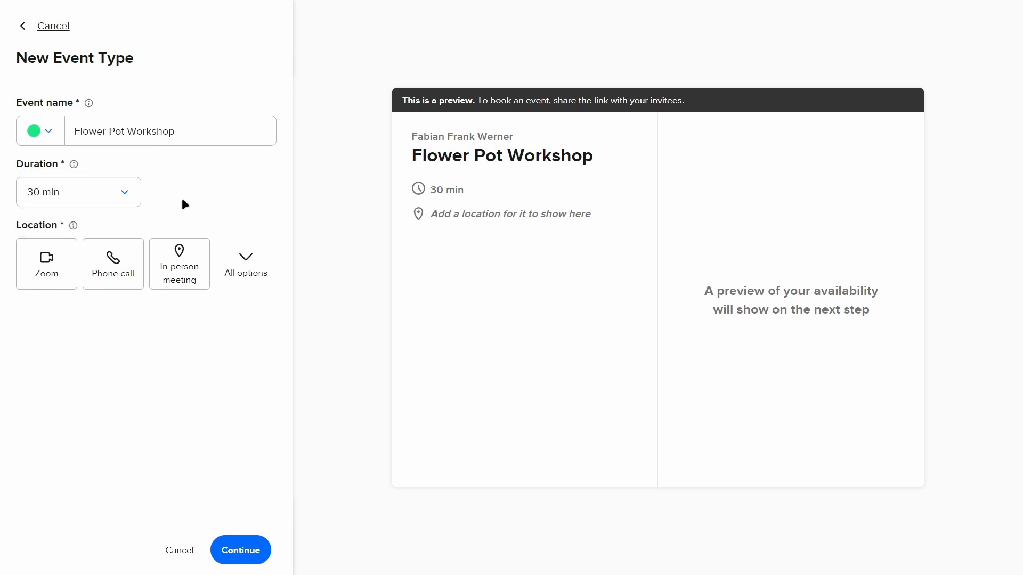
{"action": "left_click", "coordinate": [119, 193]}
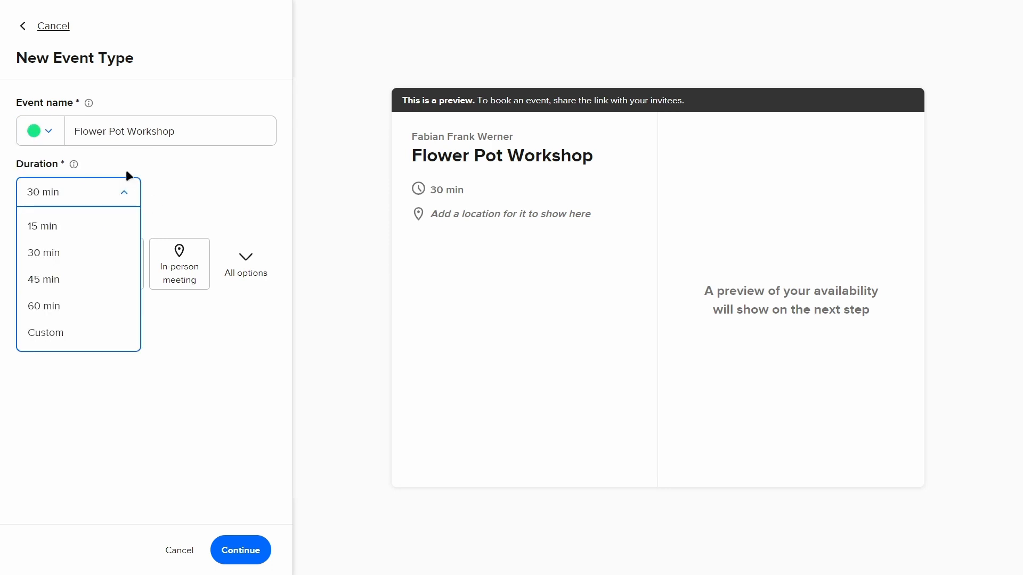
{"action": "left_click", "coordinate": [160, 165]}
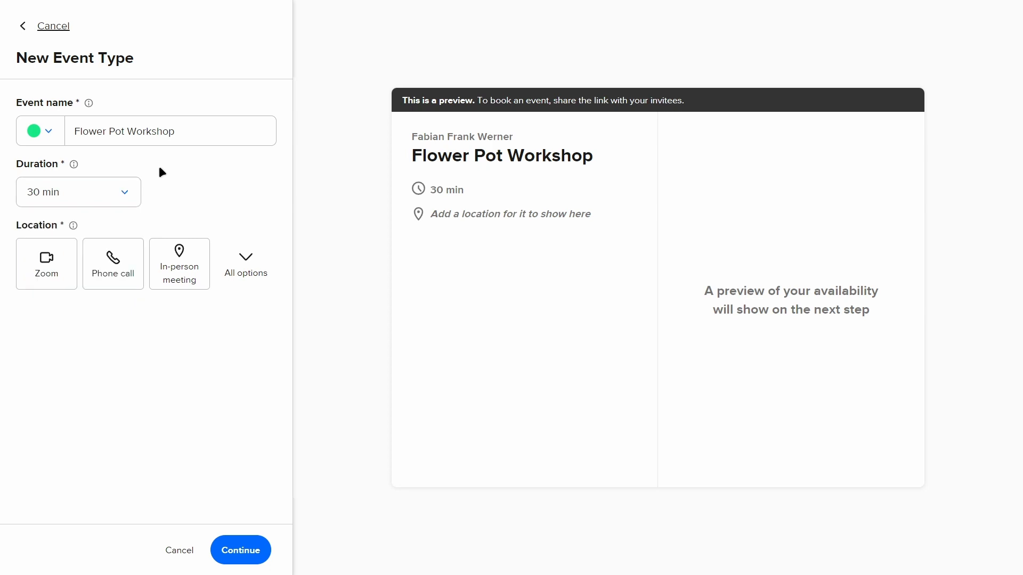
{"action": "left_click", "coordinate": [124, 192]}
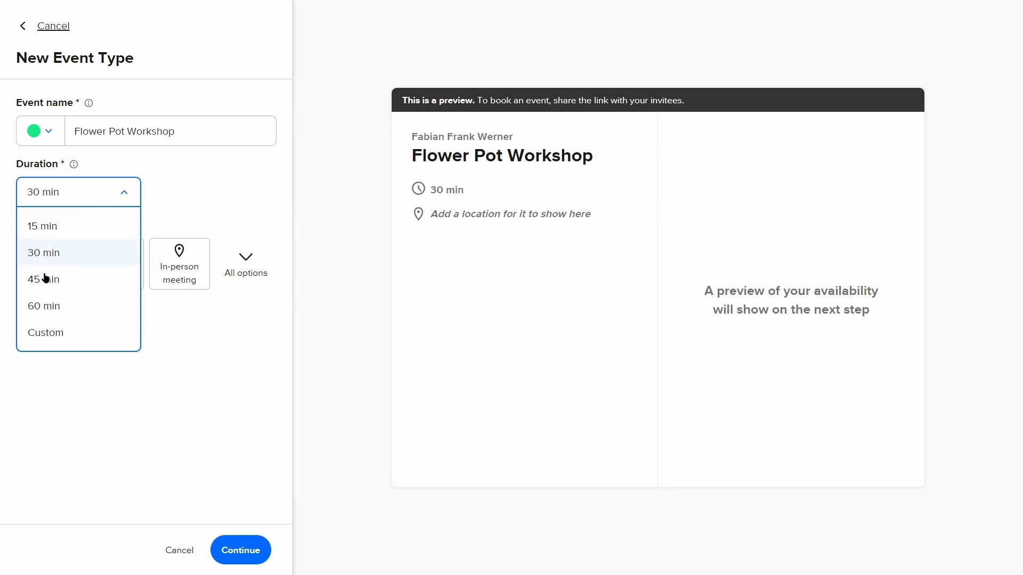
{"action": "left_click", "coordinate": [109, 309]}
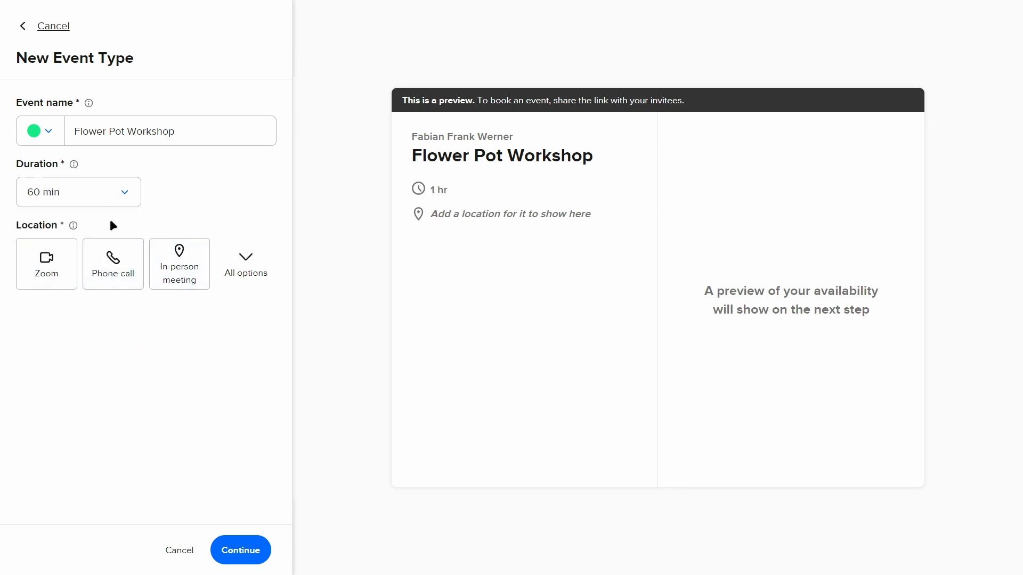
- Set the location to an in-person meeting at "Our Flower Shop", and create the event type, dismissing the meeting location tip
{"action": "left_click", "coordinate": [242, 261]}
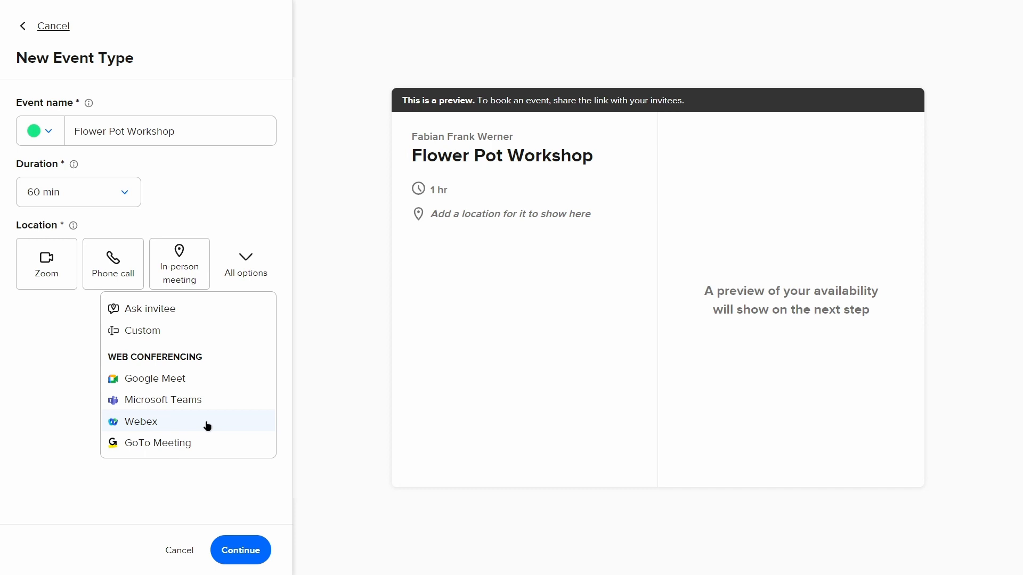
{"action": "left_click", "coordinate": [71, 407]}
{"action": "left_click", "coordinate": [178, 279]}
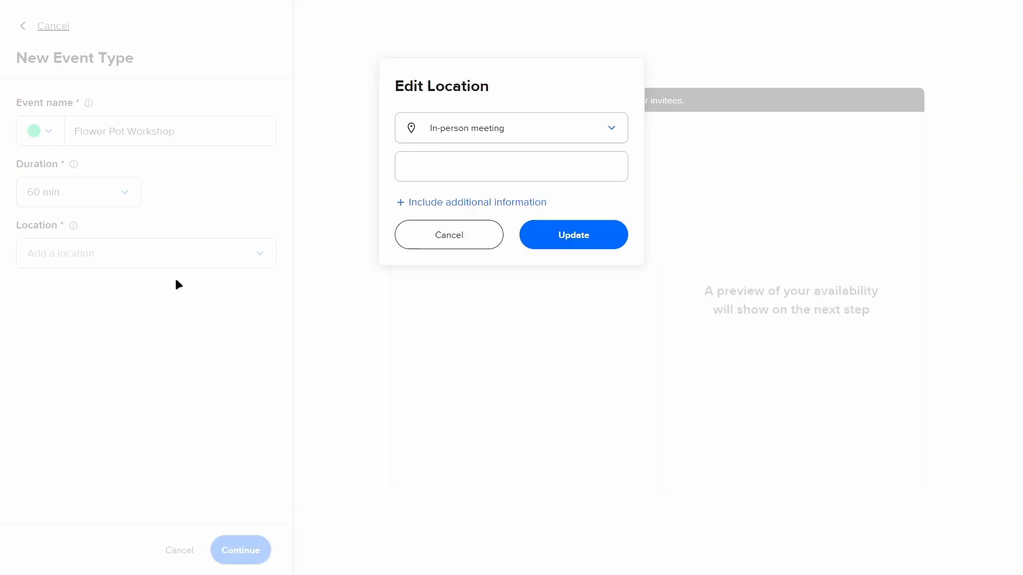
{"action": "left_click", "coordinate": [451, 170]}
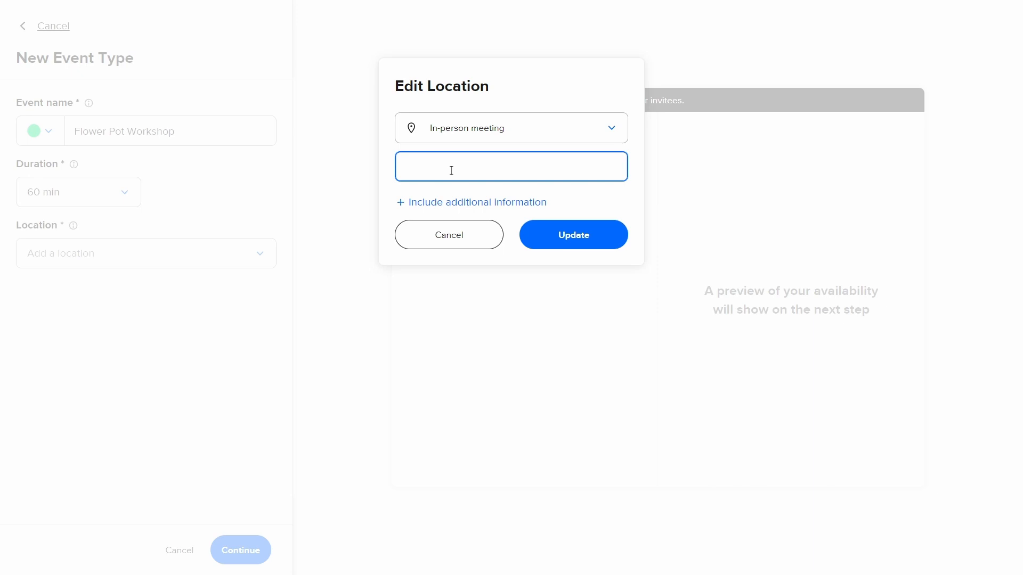
{"action": "type", "text": "Our Flower Shop"}
{"action": "left_click", "coordinate": [580, 201]}
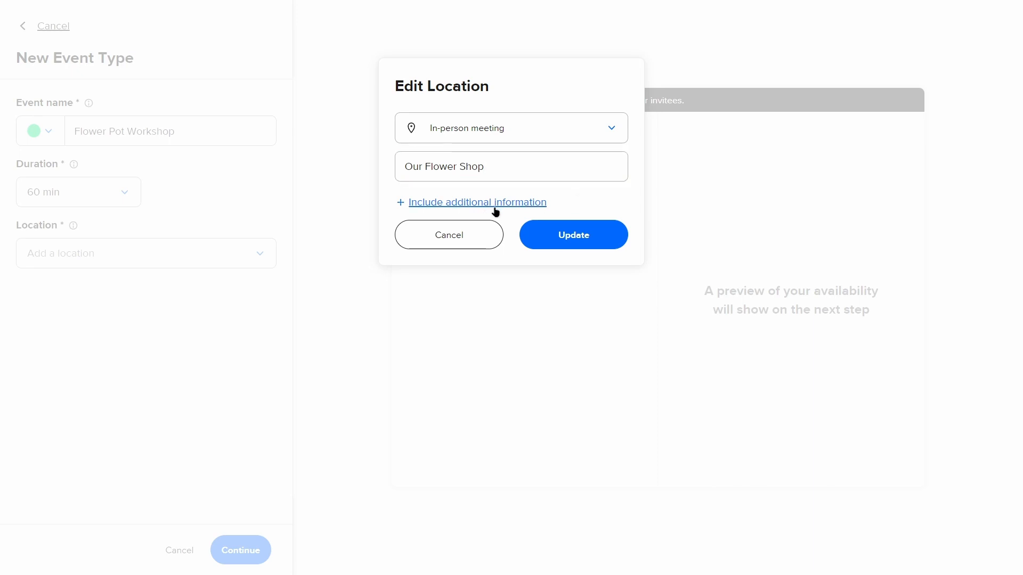
{"action": "left_click", "coordinate": [575, 233]}
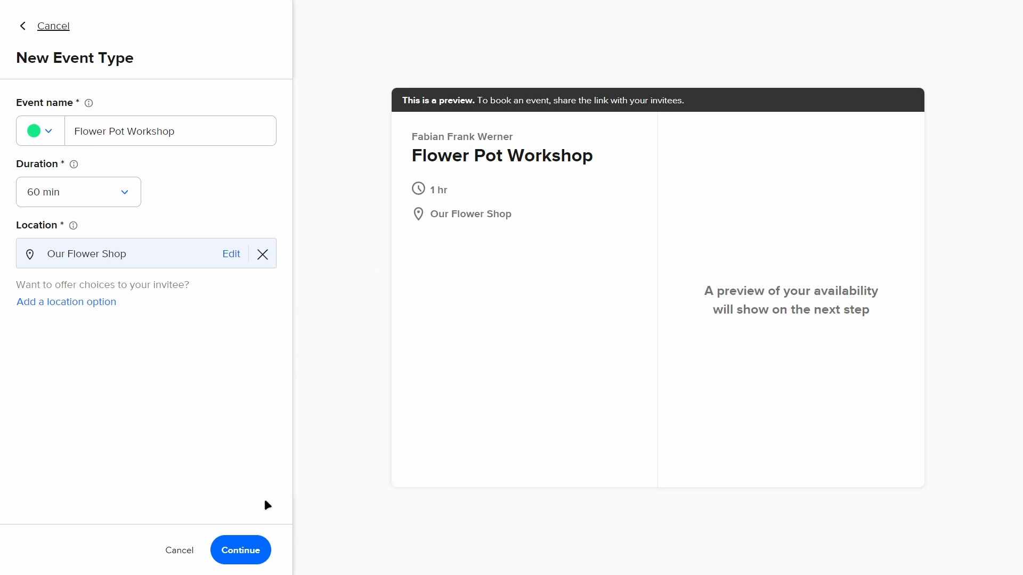
{"action": "left_click", "coordinate": [257, 550]}
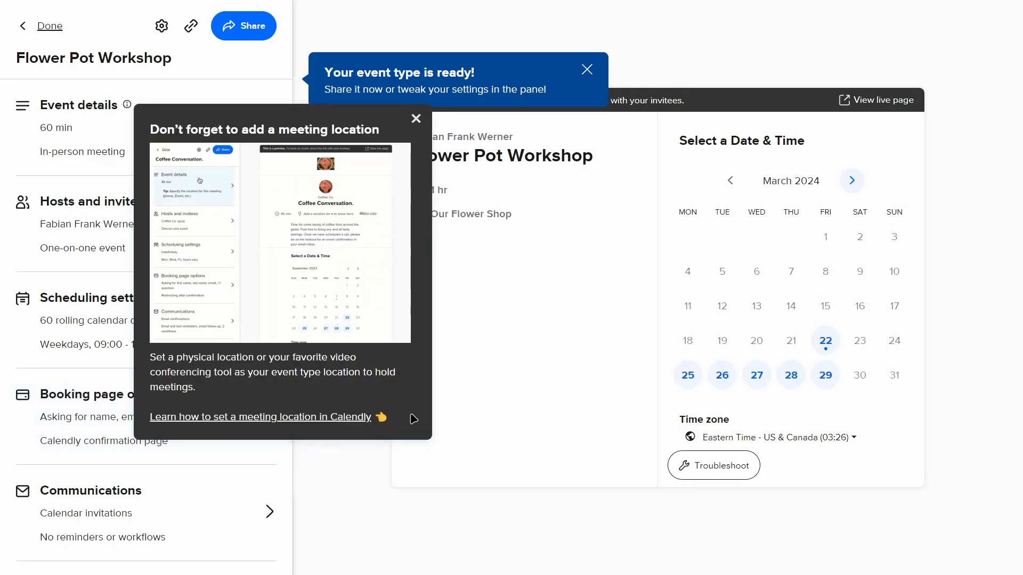
{"action": "left_click", "coordinate": [416, 119]}
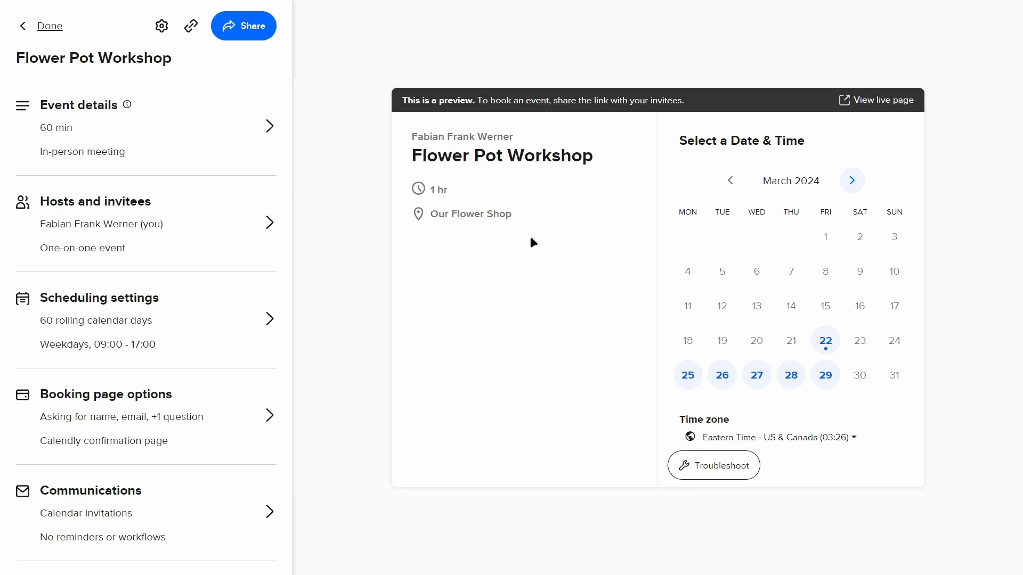
- Add the description "All of the needed tools are provided by me :)" to the event details and save them
{"action": "left_click", "coordinate": [251, 129]}
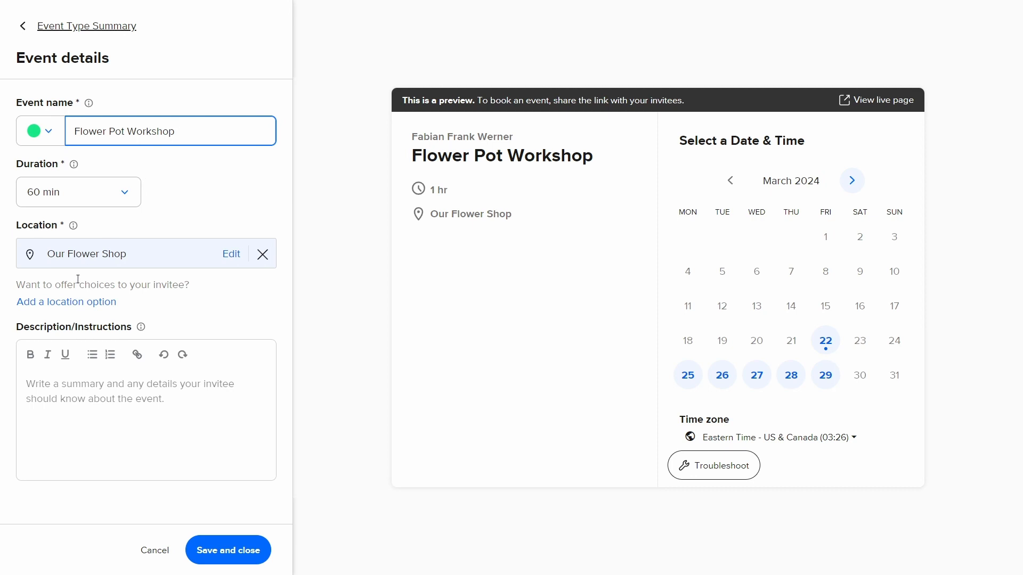
{"action": "left_click", "coordinate": [94, 385]}
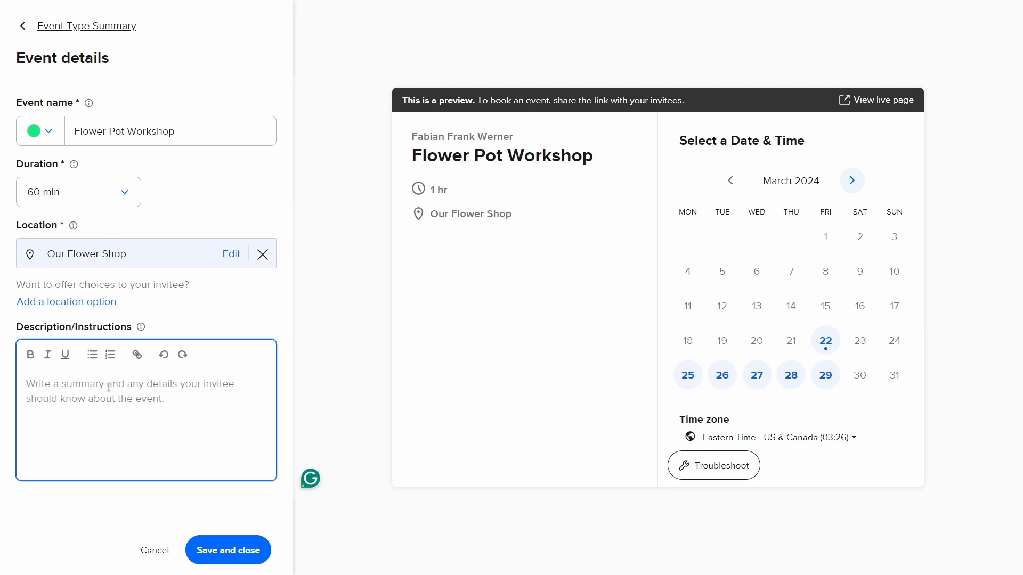
{"action": "type", "text": "A"}
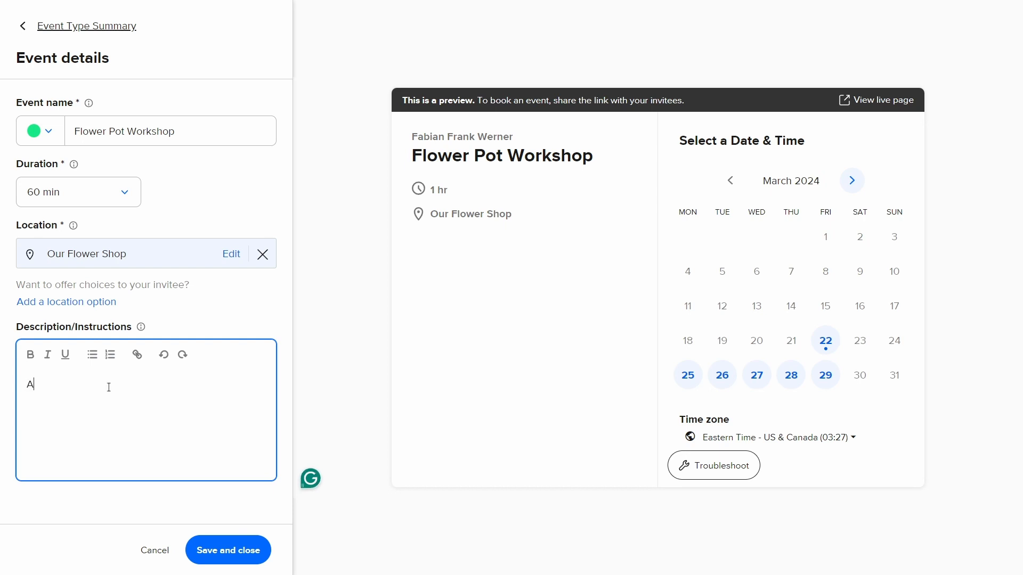
{"action": "type", "text": "ll of the neede too"}
{"action": "key", "text": "BackSpace"}
{"action": "key", "text": "BackSpace"}
{"action": "key", "text": "BackSpace"}
{"action": "key", "text": "BackSpace"}
{"action": "type", "text": "d"}
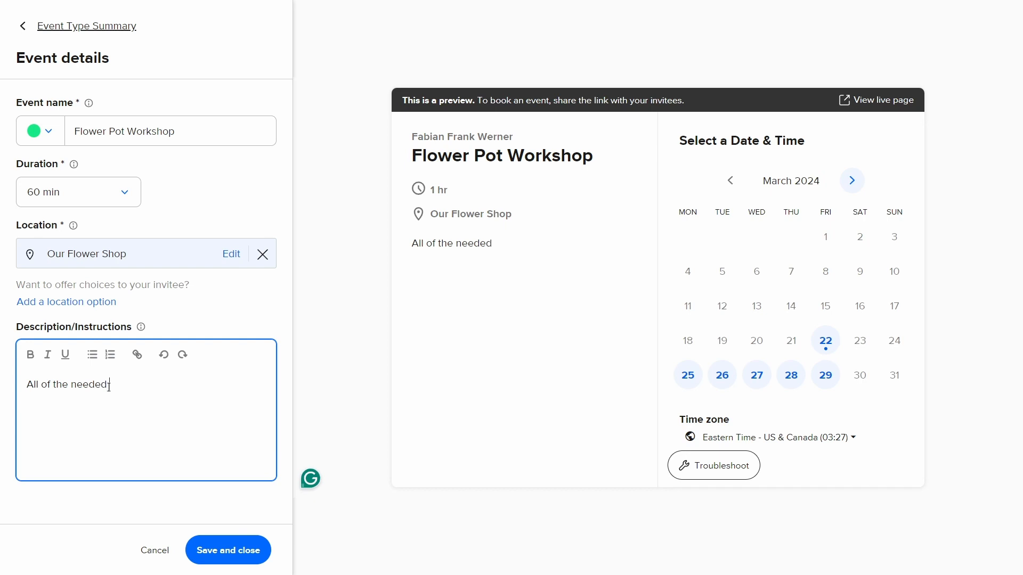
{"action": "type", "text": " tools are pro"}
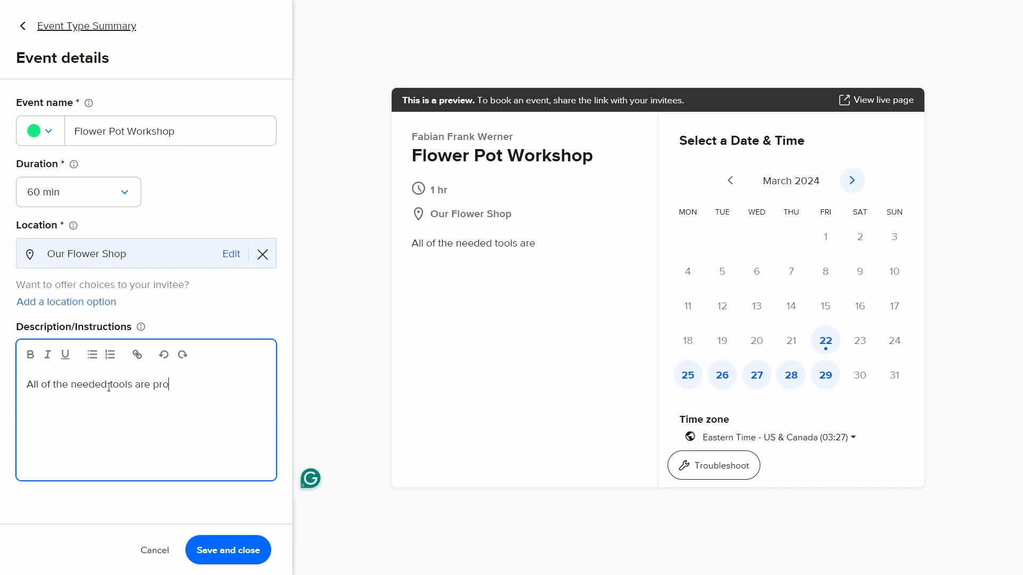
{"action": "type", "text": "vided by me"}
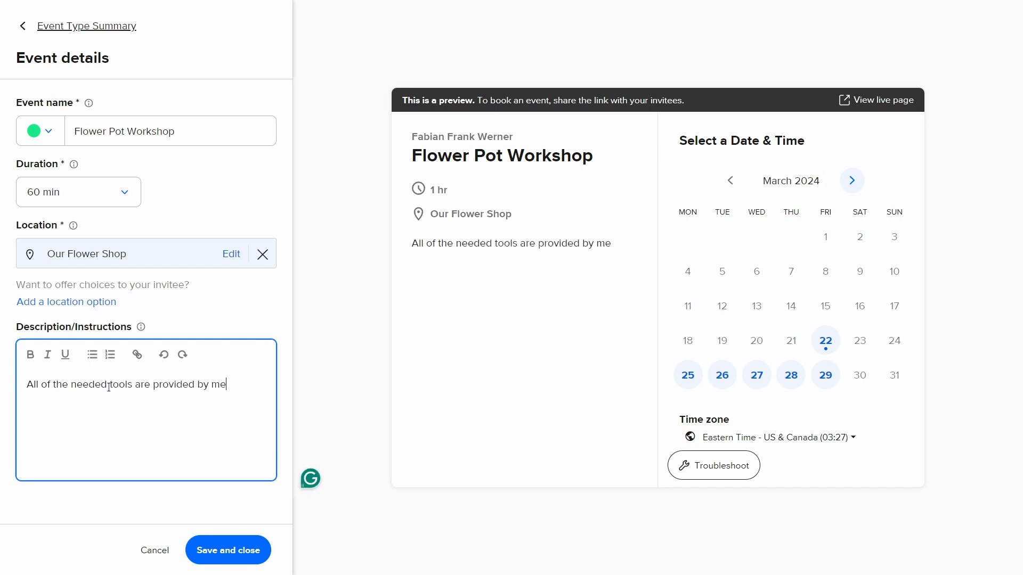
{"action": "type", "text": "!:)"}
{"action": "left_click", "coordinate": [238, 553]}
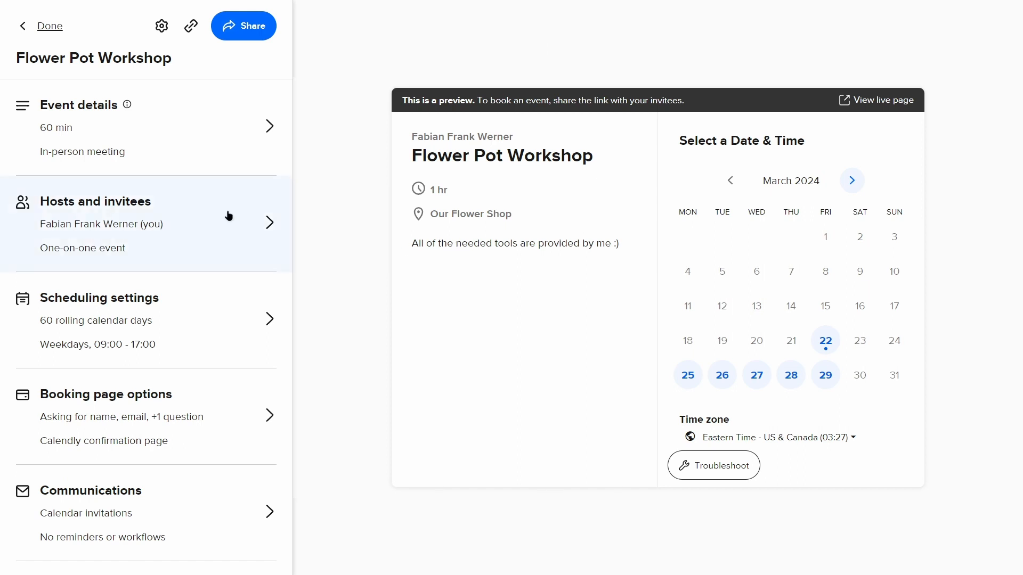
- Check the event's hosts and invitees settings, and open its scheduling settings
{"action": "left_click", "coordinate": [215, 238]}
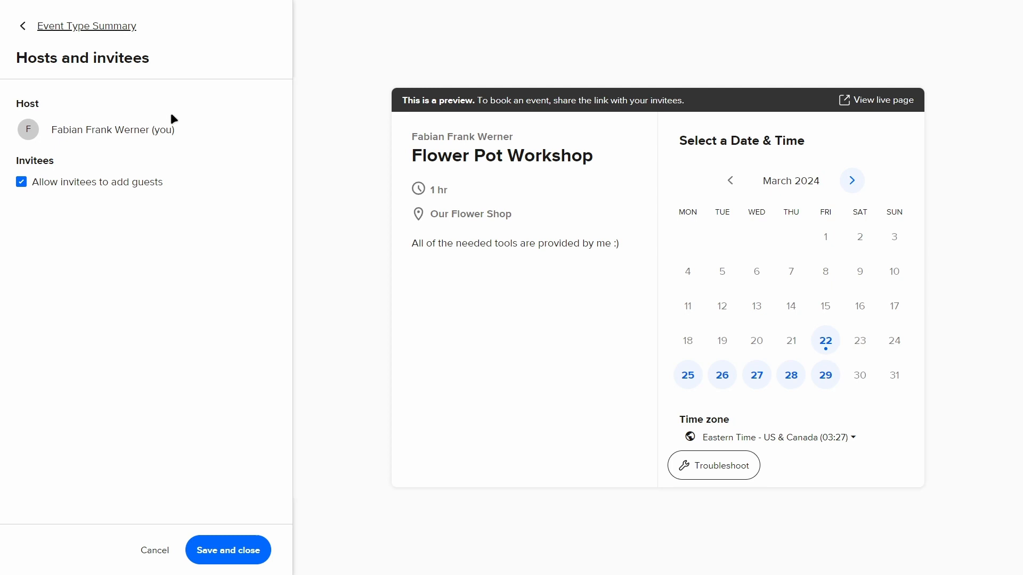
{"action": "left_click", "coordinate": [54, 28]}
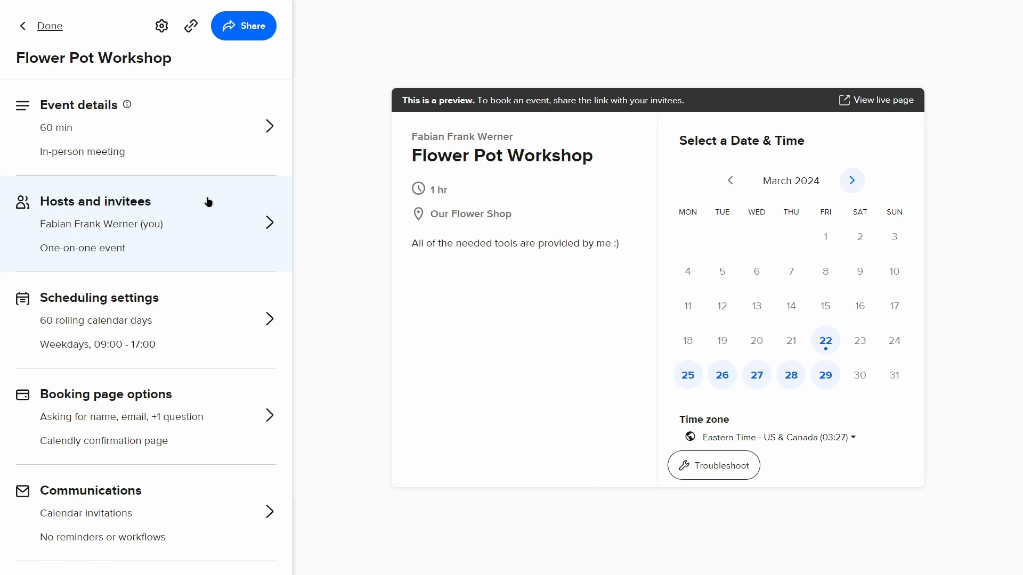
{"action": "left_click", "coordinate": [225, 298]}
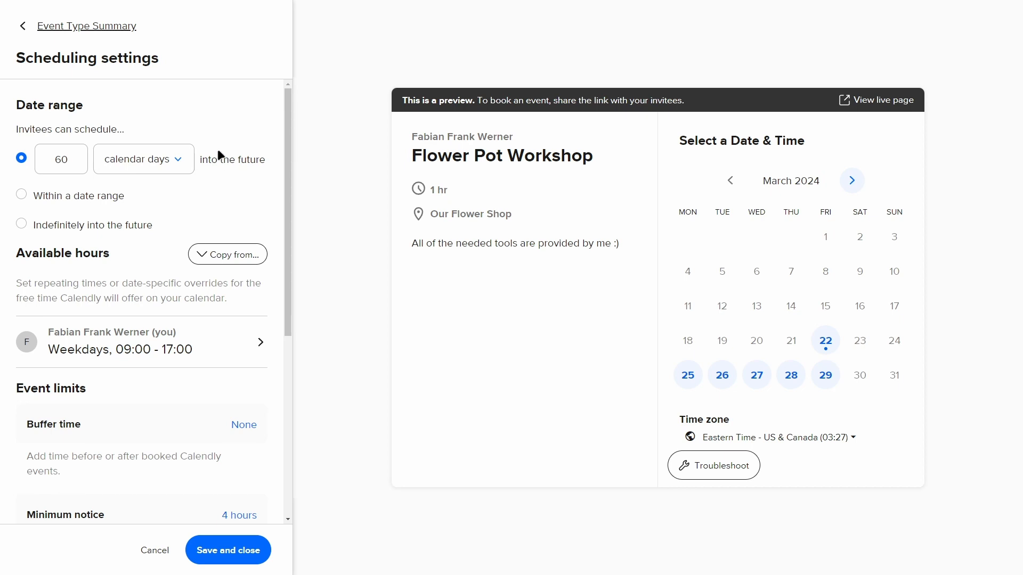
- Try letting invitees schedule indefinitely into the future and check the following month in the booking preview
{"action": "left_click", "coordinate": [167, 165]}
{"action": "left_click", "coordinate": [160, 139]}
{"action": "left_click", "coordinate": [22, 224]}
{"action": "left_click", "coordinate": [851, 180]}
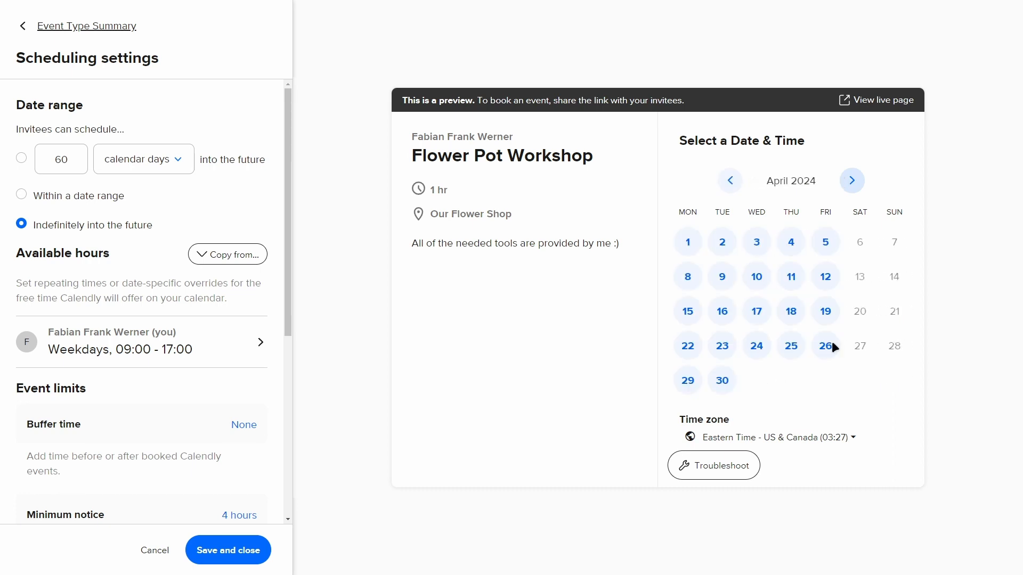
- Limit the date range so invitees can schedule 7 calendar days into the future
{"action": "left_click", "coordinate": [67, 159]}
{"action": "double_click", "coordinate": [67, 158]}
{"action": "type", "text": "7"}
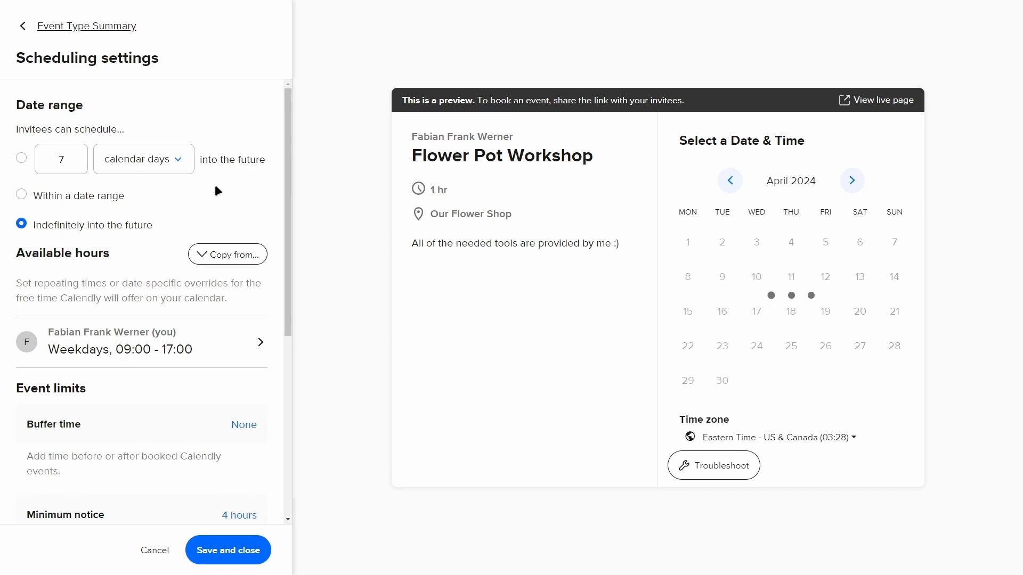
{"action": "left_click", "coordinate": [730, 181]}
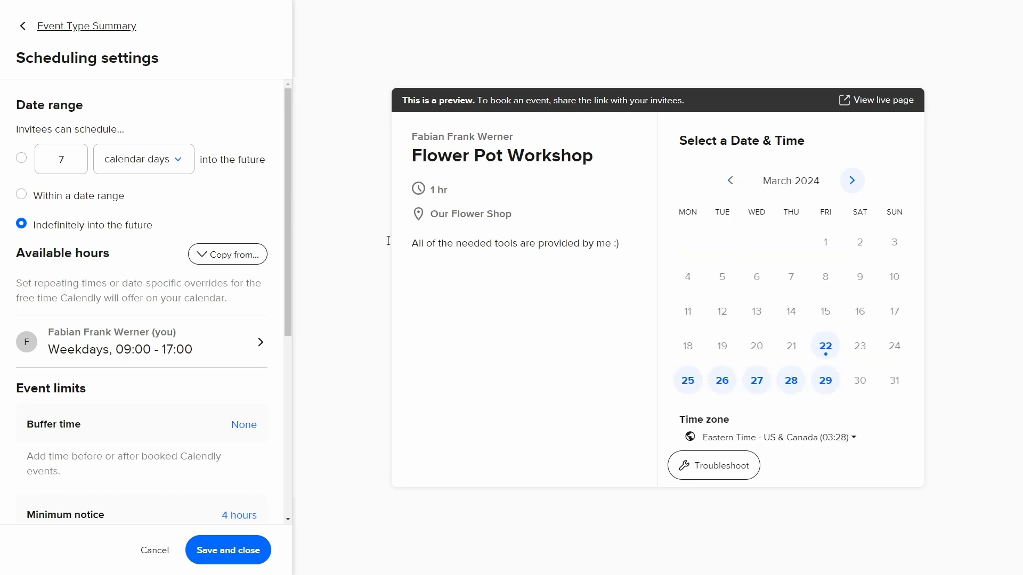
{"action": "left_click", "coordinate": [20, 159]}
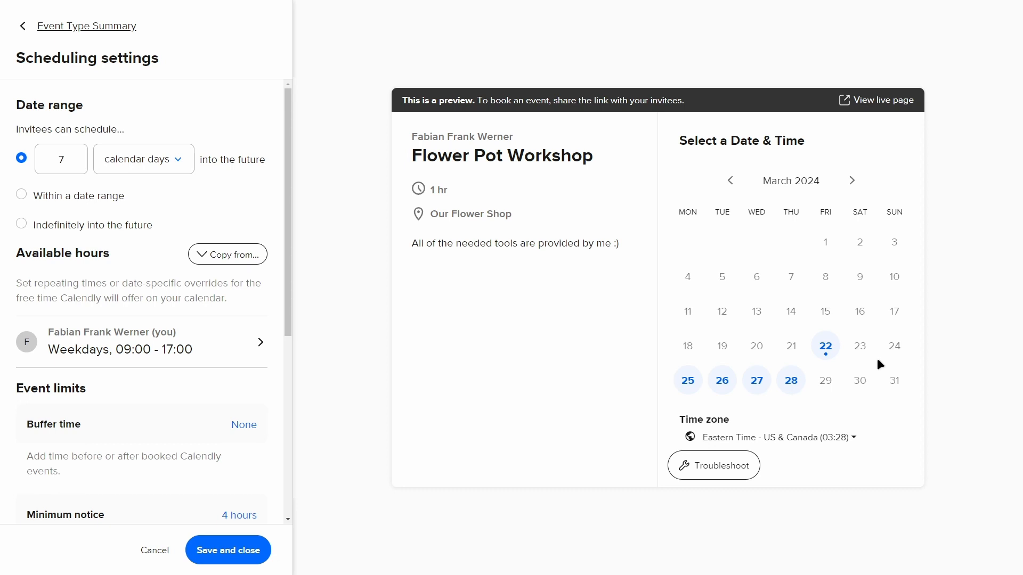
- Look at the option to copy available hours from another event type, and close it without choosing one
{"action": "scroll", "coordinate": [142, 145], "scroll_direction": "down", "scroll_amount": 1}
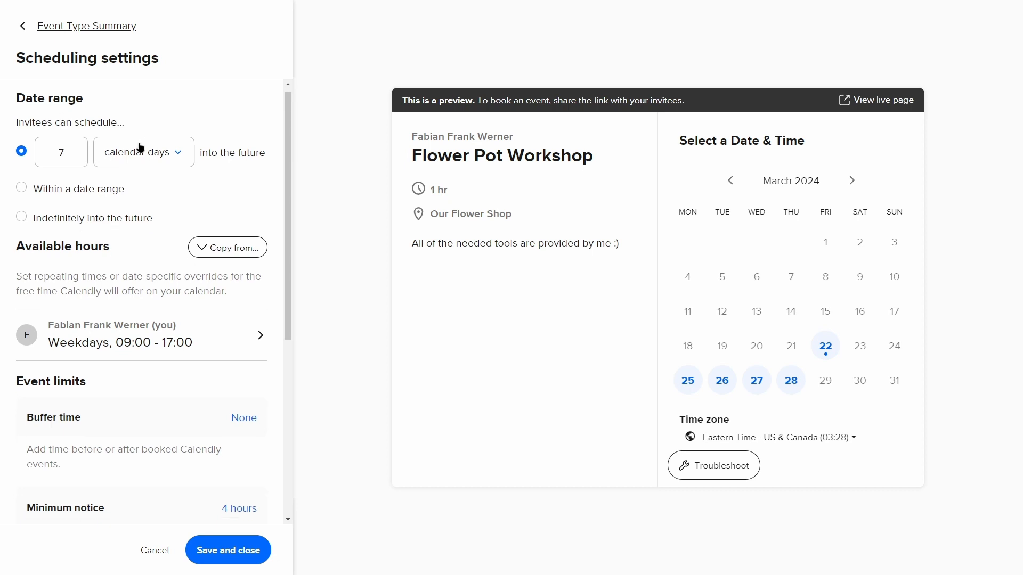
{"action": "left_click", "coordinate": [228, 200]}
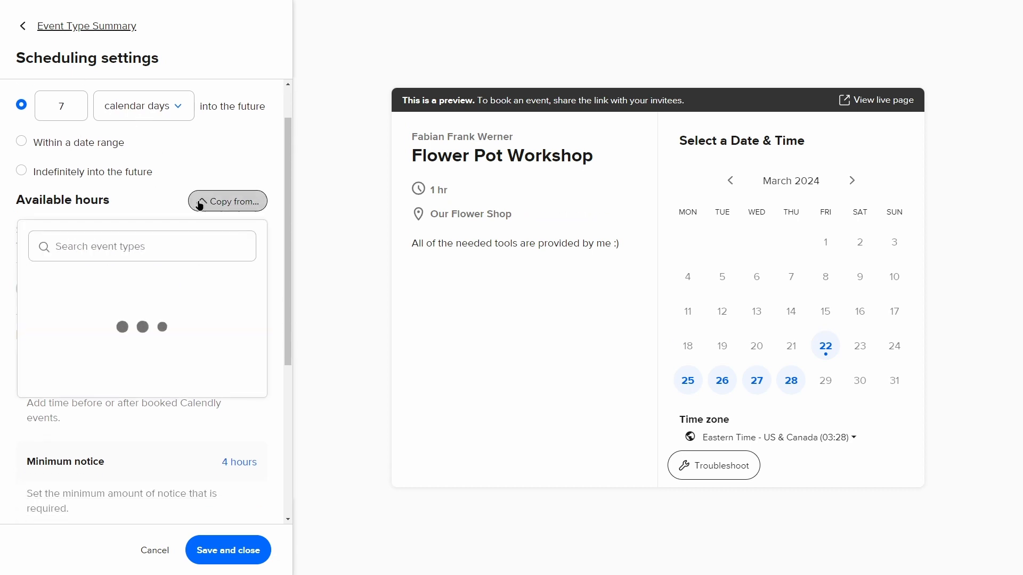
{"action": "left_click", "coordinate": [228, 201]}
{"action": "left_click", "coordinate": [210, 203]}
{"action": "left_click", "coordinate": [154, 207]}
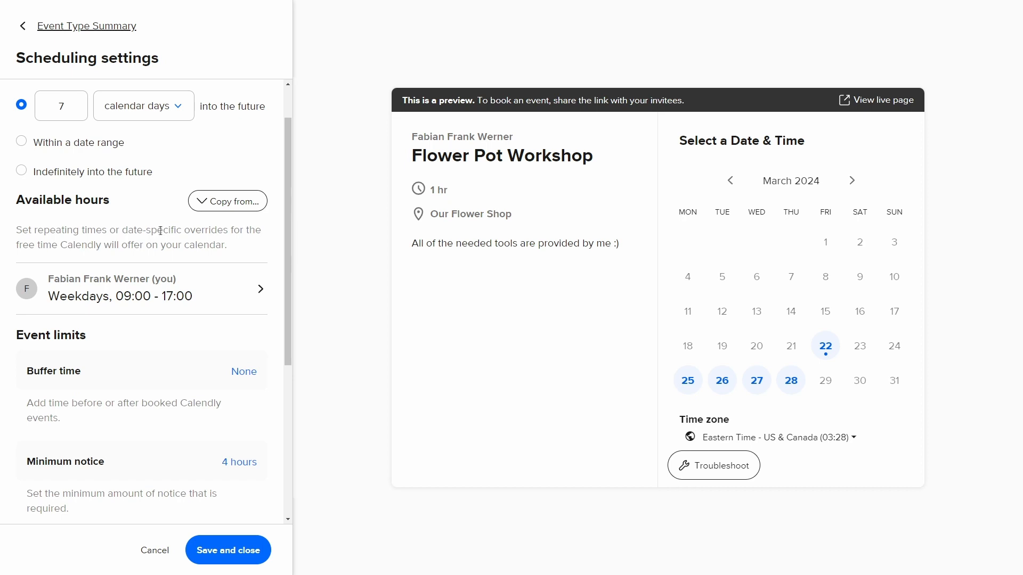
- Review the host's weekly available hours for this event type and return to the scheduling settings without saving
{"action": "scroll", "coordinate": [157, 279], "scroll_direction": "down", "scroll_amount": 1}
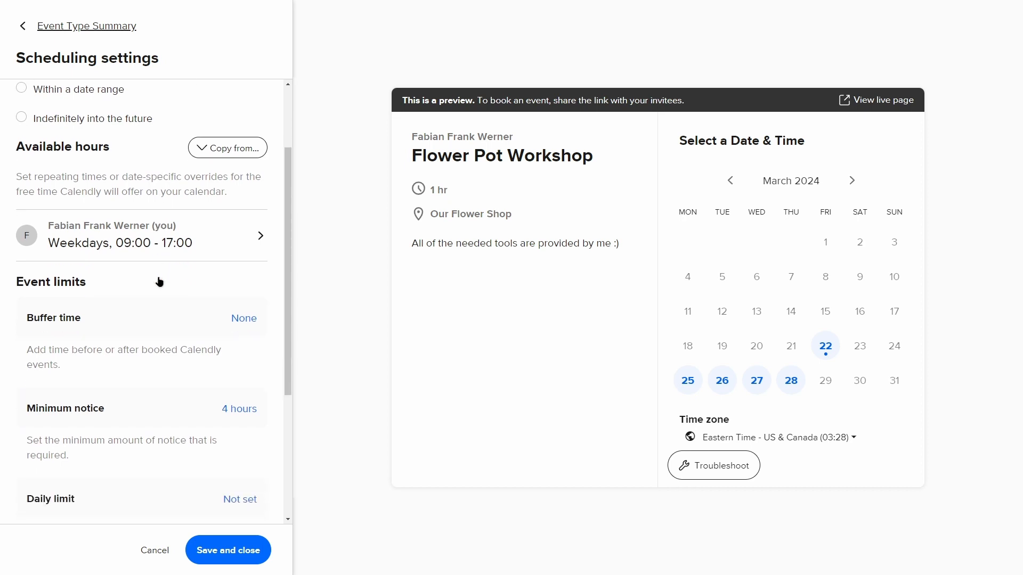
{"action": "left_click", "coordinate": [191, 244]}
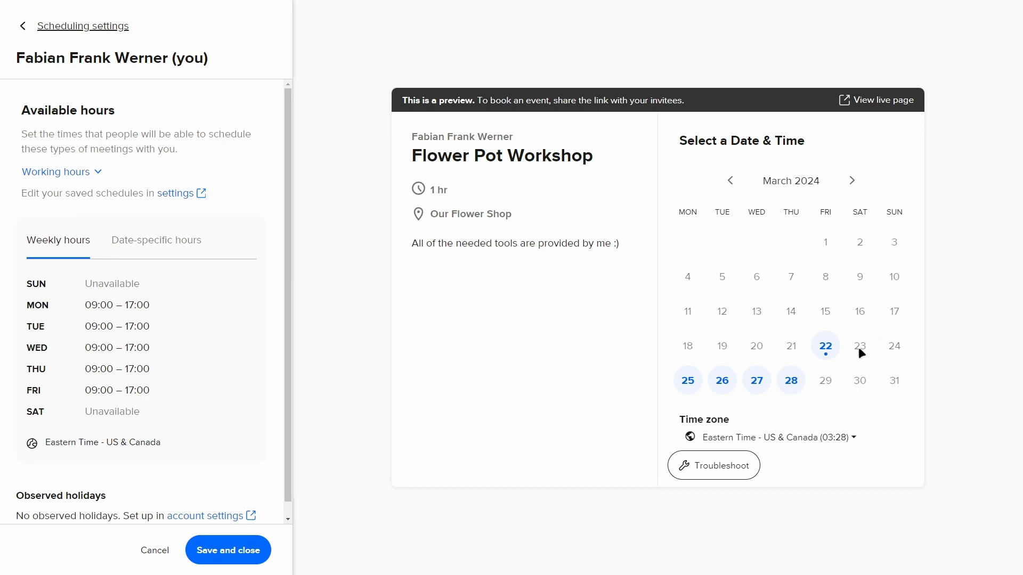
{"action": "scroll", "coordinate": [199, 424], "scroll_direction": "down", "scroll_amount": 1}
{"action": "scroll", "coordinate": [176, 473], "scroll_direction": "up", "scroll_amount": 1}
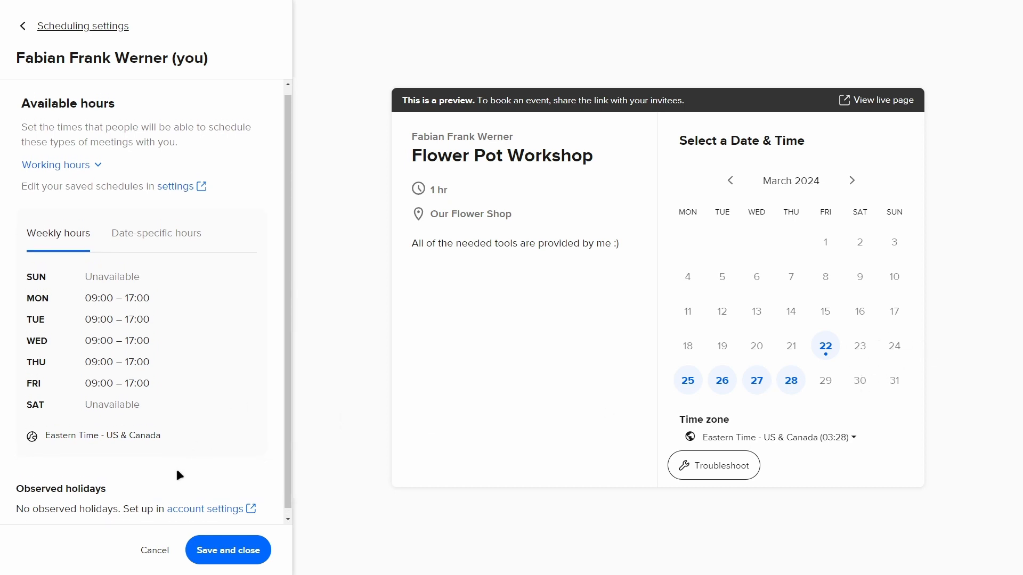
{"action": "left_click", "coordinate": [160, 549]}
{"action": "scroll", "coordinate": [185, 373], "scroll_direction": "up", "scroll_amount": 2}
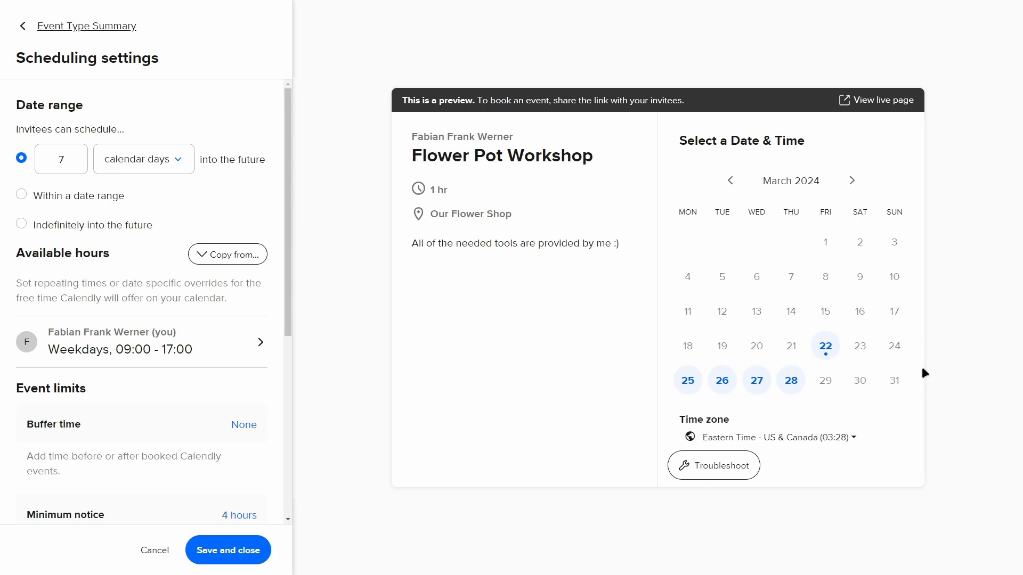
- Examine the event limit settings and the bookable time slots for Monday, March 25 in the booking preview
{"action": "scroll", "coordinate": [197, 276], "scroll_direction": "down", "scroll_amount": 2}
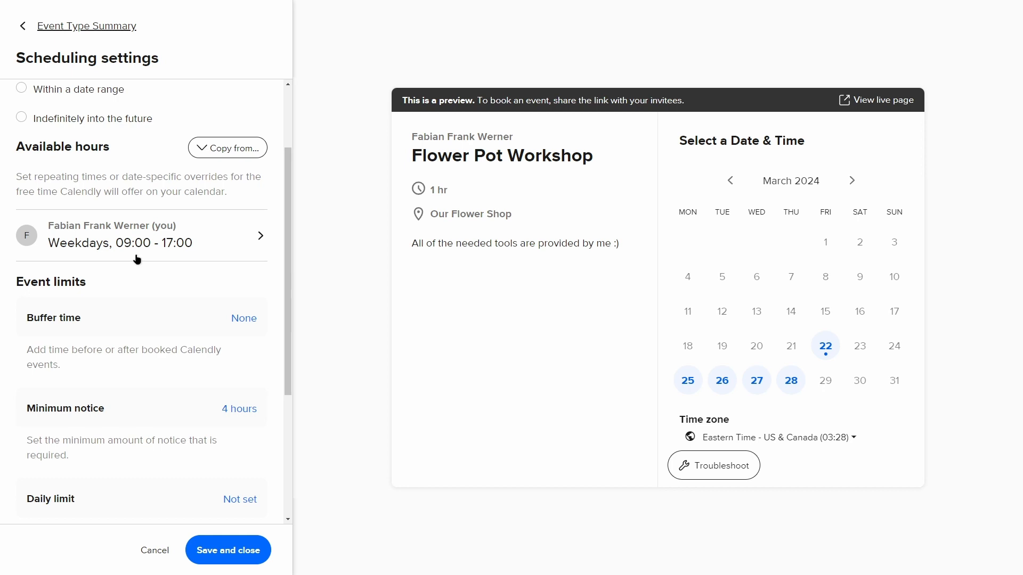
{"action": "scroll", "coordinate": [190, 257], "scroll_direction": "down", "scroll_amount": 2}
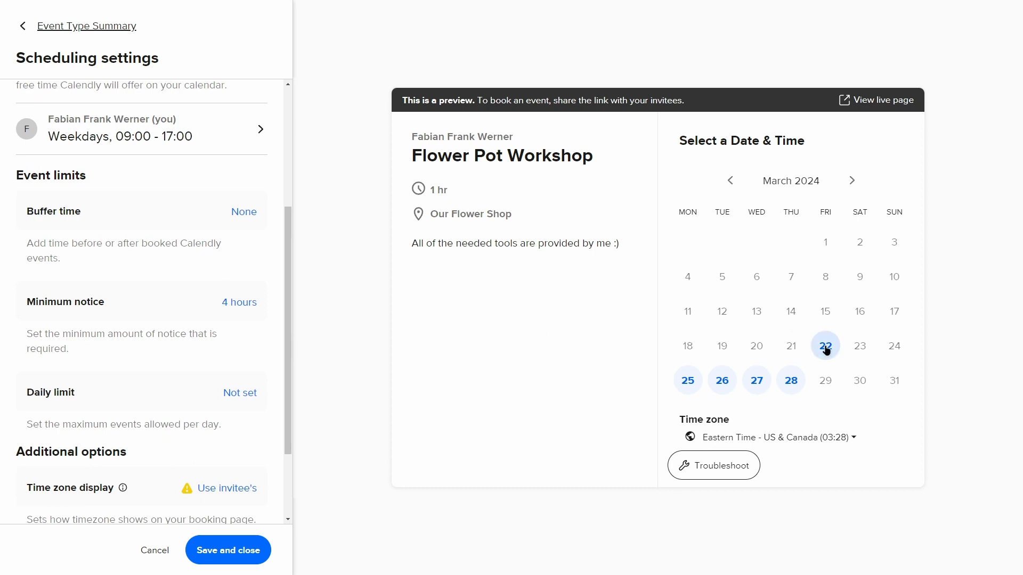
{"action": "left_click", "coordinate": [688, 389]}
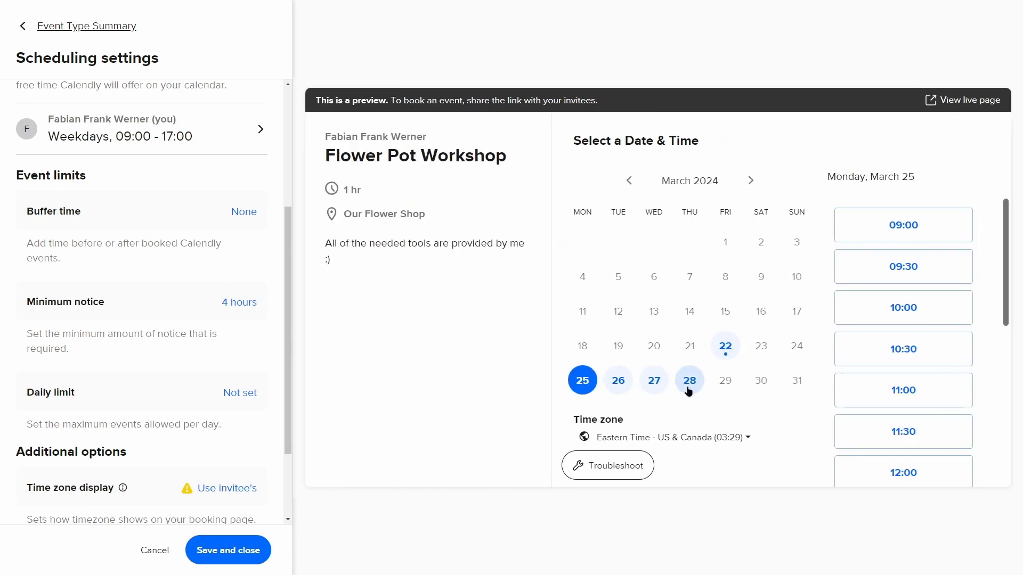
{"action": "scroll", "coordinate": [879, 292], "scroll_direction": "down", "scroll_amount": 6}
{"action": "scroll", "coordinate": [931, 475], "scroll_direction": "up", "scroll_amount": 6}
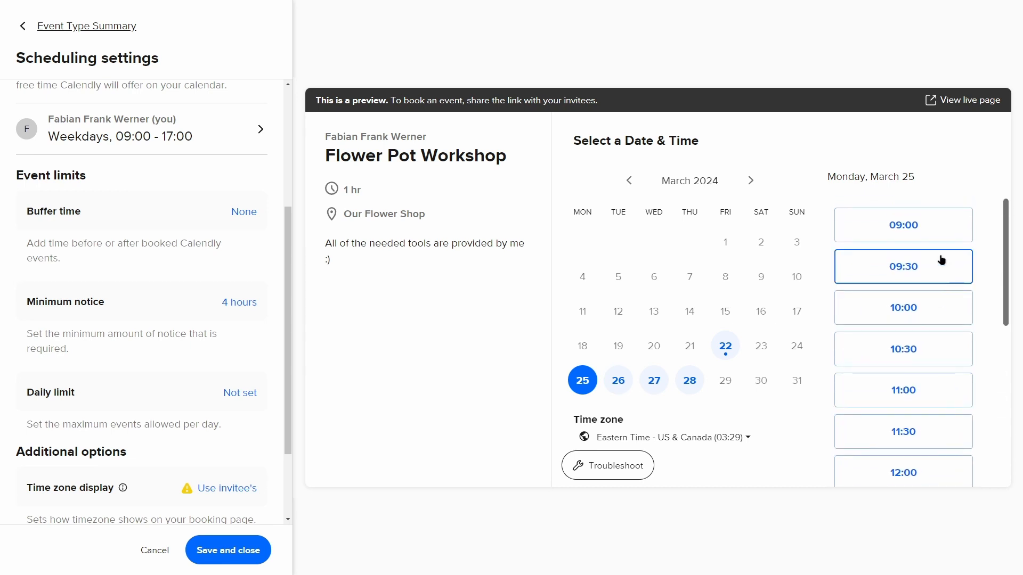
{"action": "scroll", "coordinate": [925, 246], "scroll_direction": "down", "scroll_amount": 1}
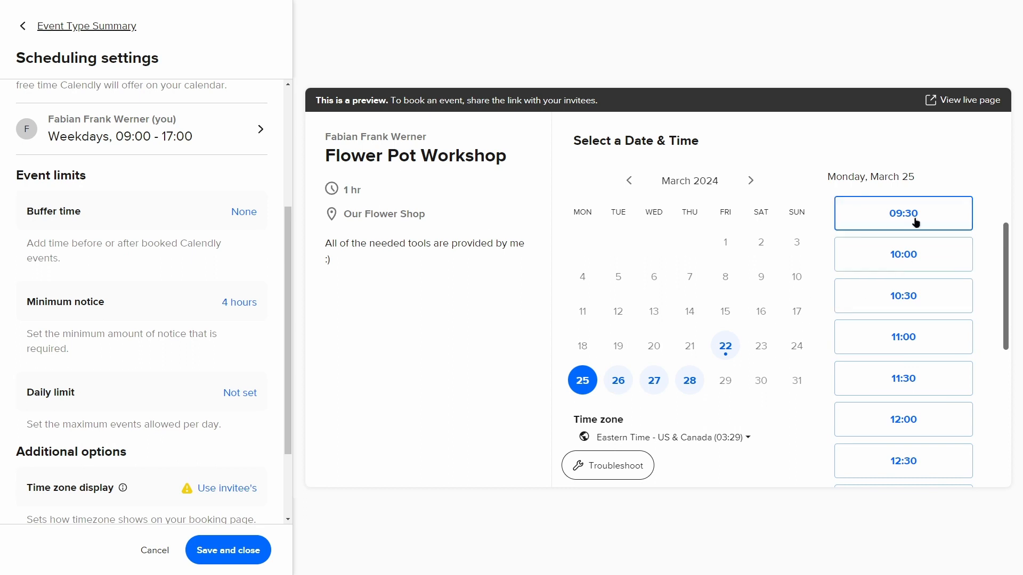
{"action": "scroll", "coordinate": [925, 347], "scroll_direction": "down", "scroll_amount": 5}
{"action": "scroll", "coordinate": [925, 373], "scroll_direction": "down", "scroll_amount": 1}
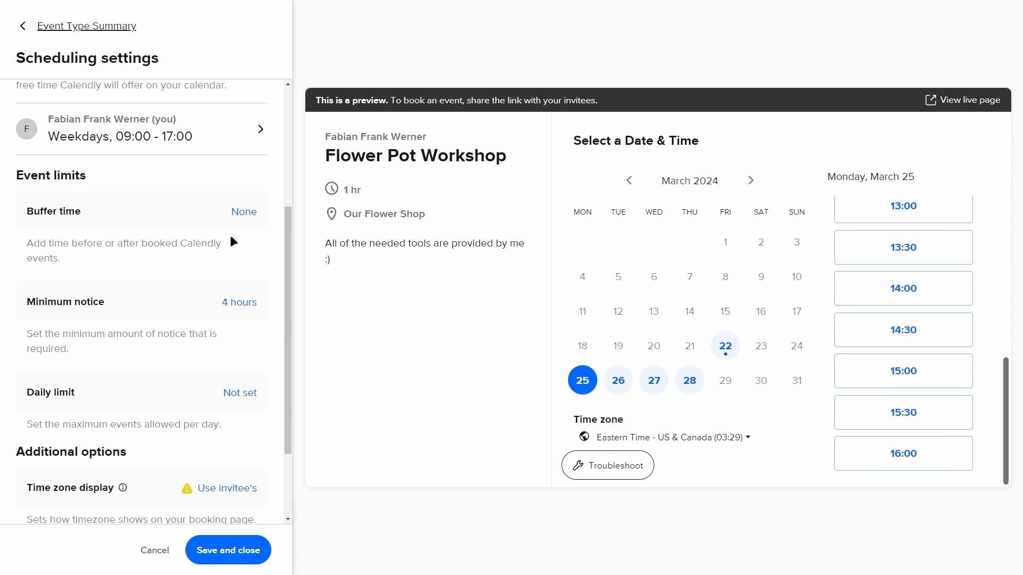
{"action": "scroll", "coordinate": [844, 343], "scroll_direction": "up", "scroll_amount": 5}
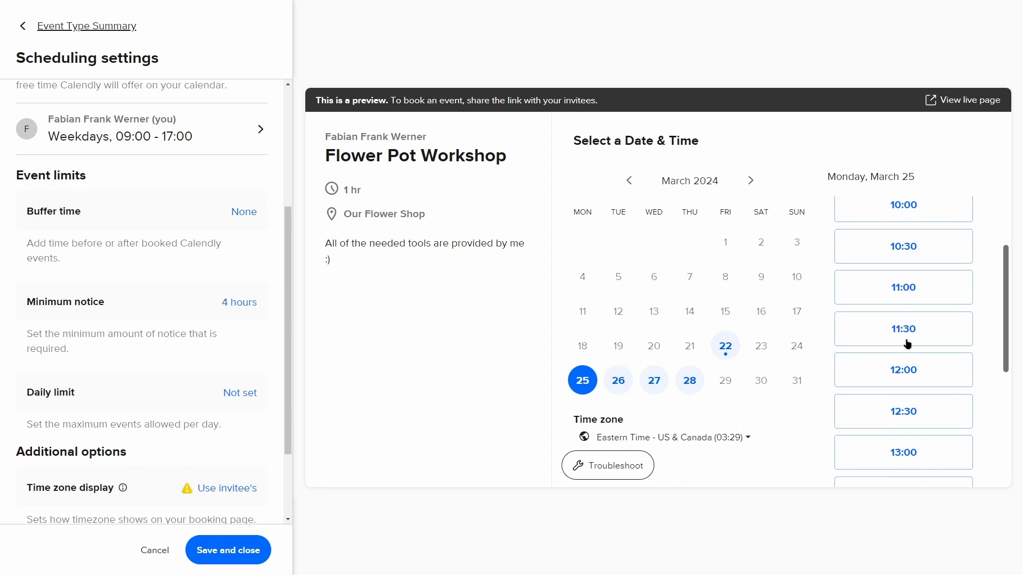
{"action": "scroll", "coordinate": [906, 319], "scroll_direction": "up", "scroll_amount": 2}
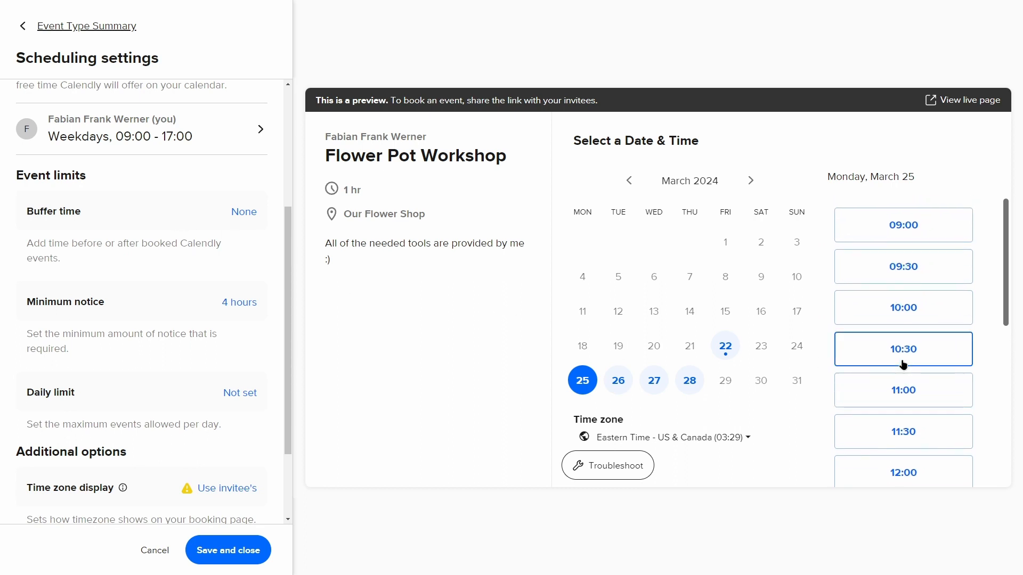
{"action": "scroll", "coordinate": [906, 331], "scroll_direction": "down", "scroll_amount": 6}
{"action": "scroll", "coordinate": [874, 423], "scroll_direction": "up", "scroll_amount": 5}
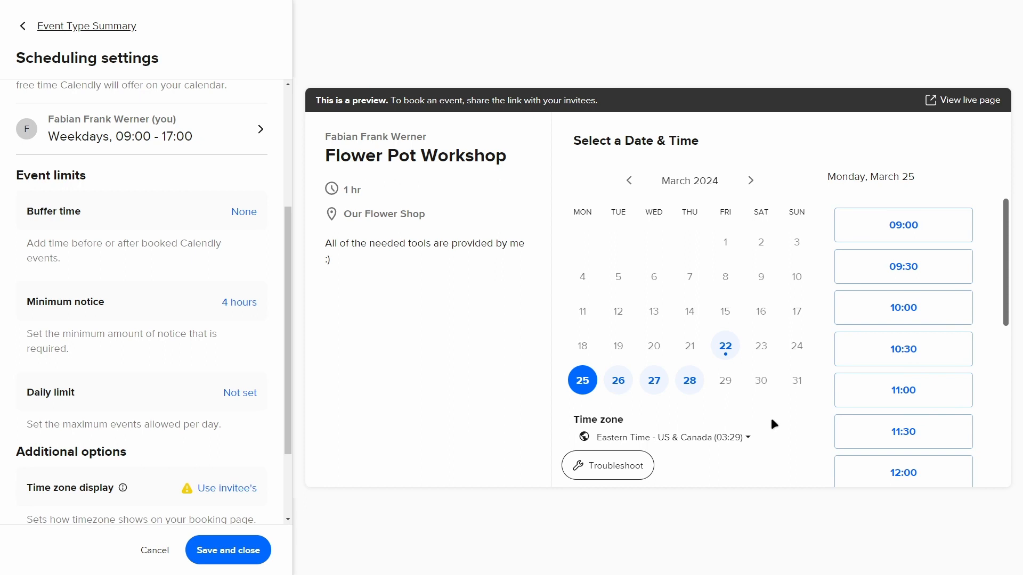
- Set the daily limit to a maximum of 3 events per day and save the scheduling settings
{"action": "scroll", "coordinate": [264, 248], "scroll_direction": "down", "scroll_amount": 2}
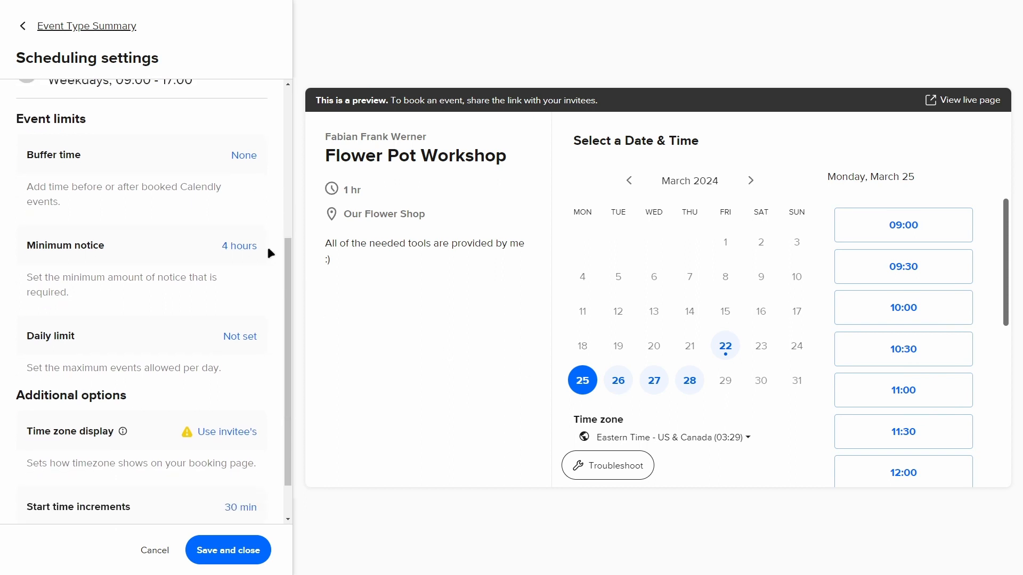
{"action": "scroll", "coordinate": [267, 247], "scroll_direction": "down", "scroll_amount": 1}
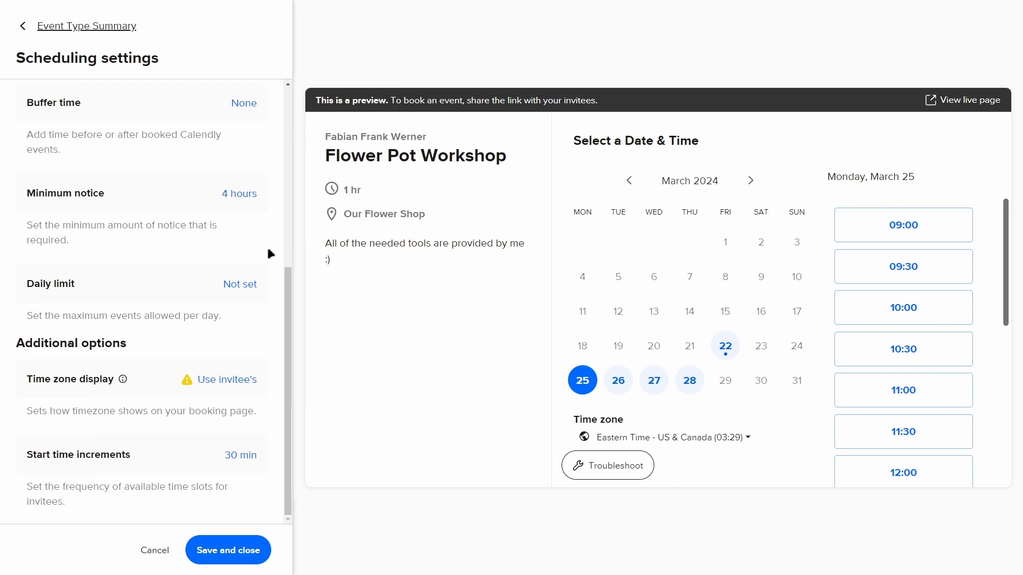
{"action": "left_click", "coordinate": [226, 287]}
{"action": "left_click", "coordinate": [61, 313]}
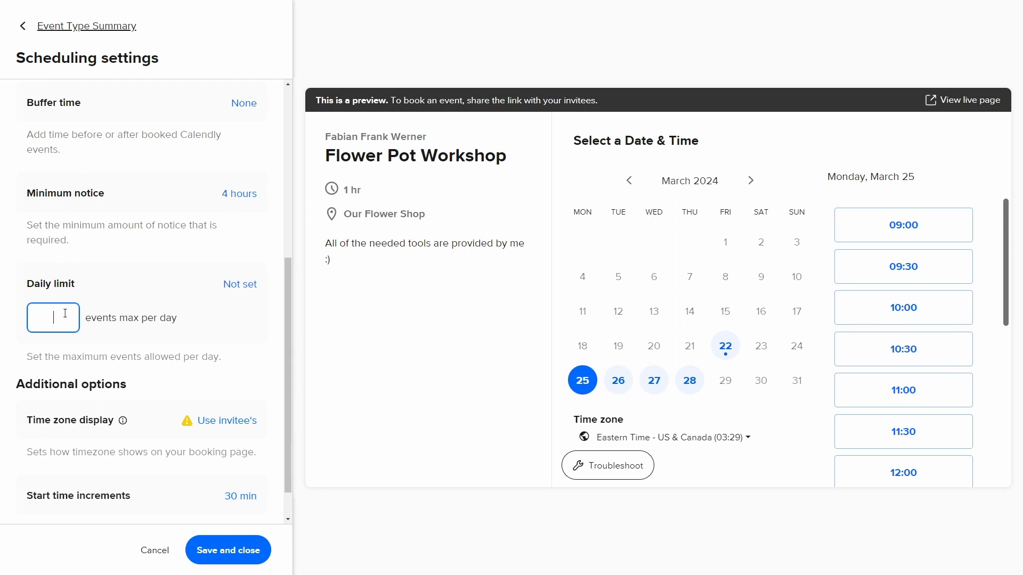
{"action": "type", "text": "3"}
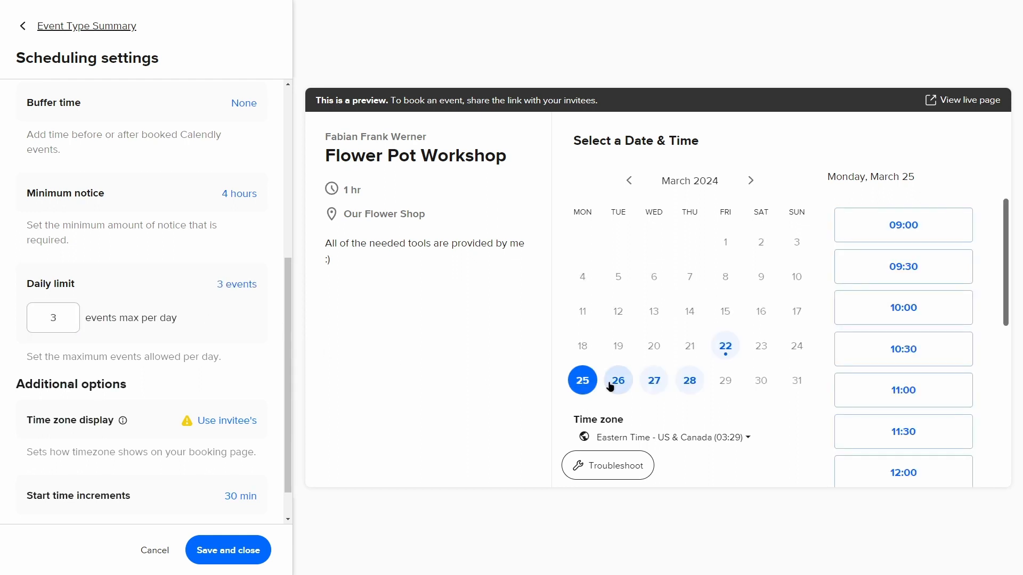
{"action": "scroll", "coordinate": [212, 452], "scroll_direction": "down", "scroll_amount": 1}
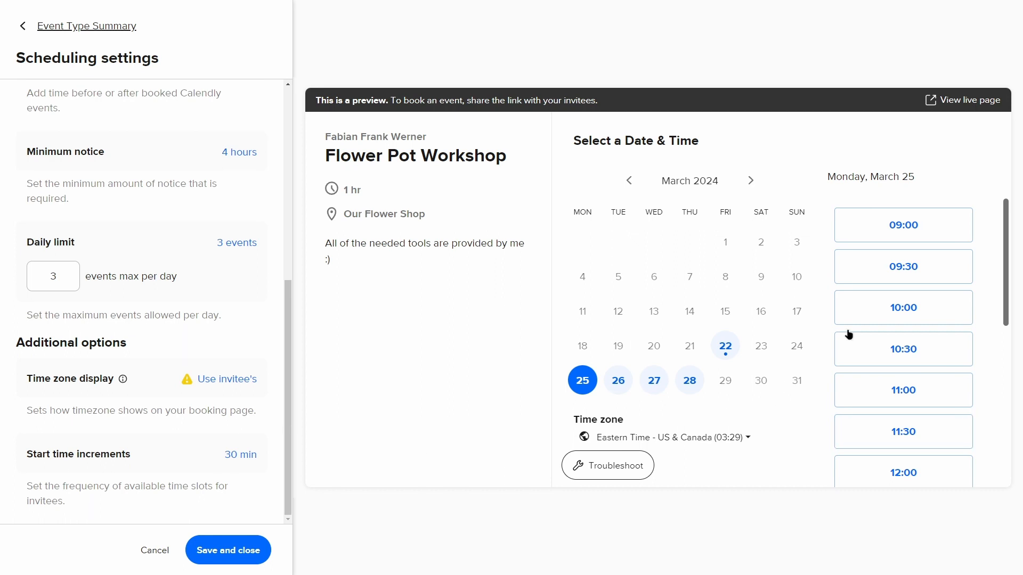
{"action": "scroll", "coordinate": [903, 433], "scroll_direction": "down", "scroll_amount": 5}
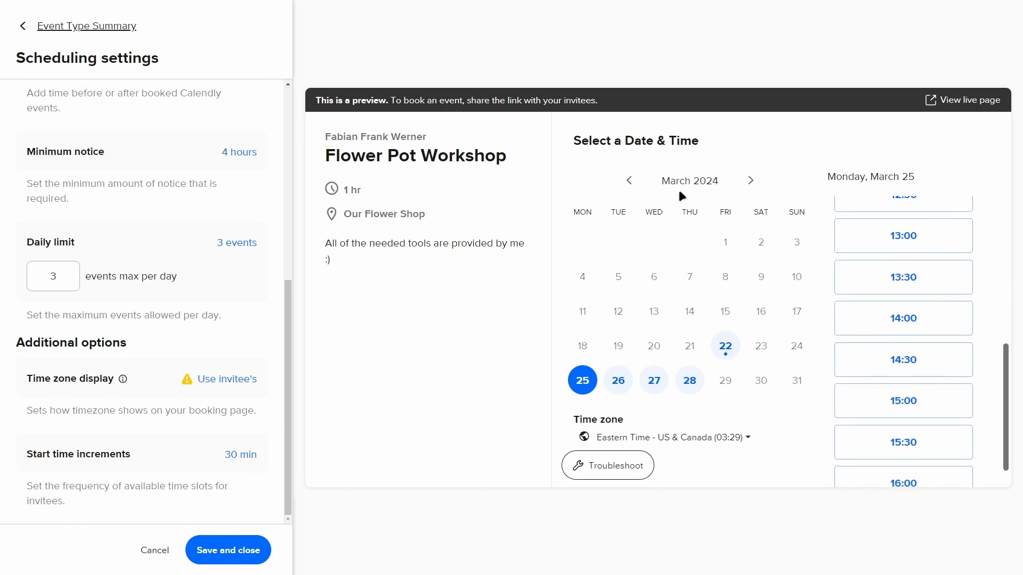
{"action": "left_click", "coordinate": [229, 549]}
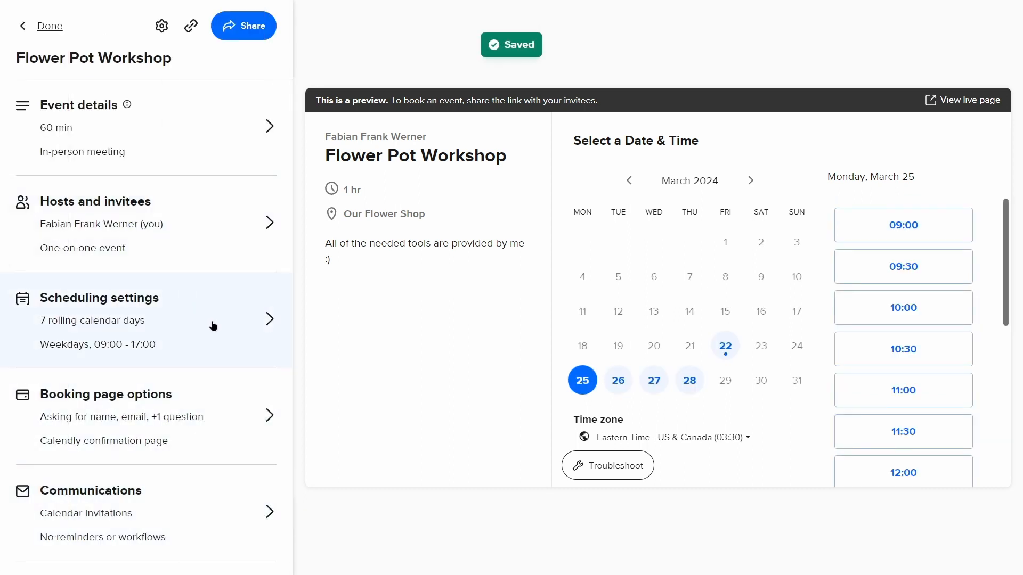
- In the booking page options, add a new invitee question reading "How much experience do you have with flowers?"
{"action": "left_click", "coordinate": [216, 389]}
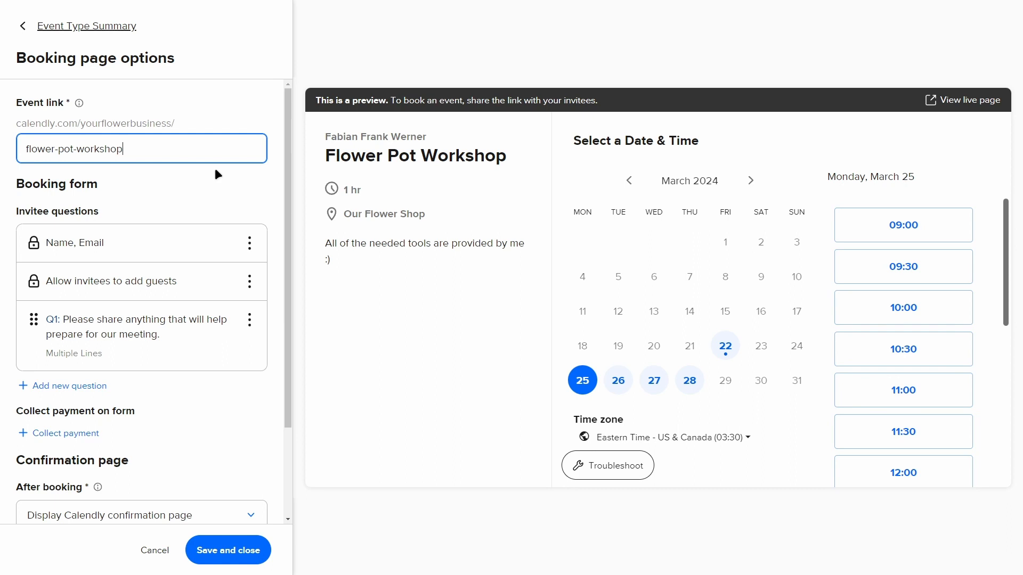
{"action": "scroll", "coordinate": [203, 165], "scroll_direction": "down", "scroll_amount": 2}
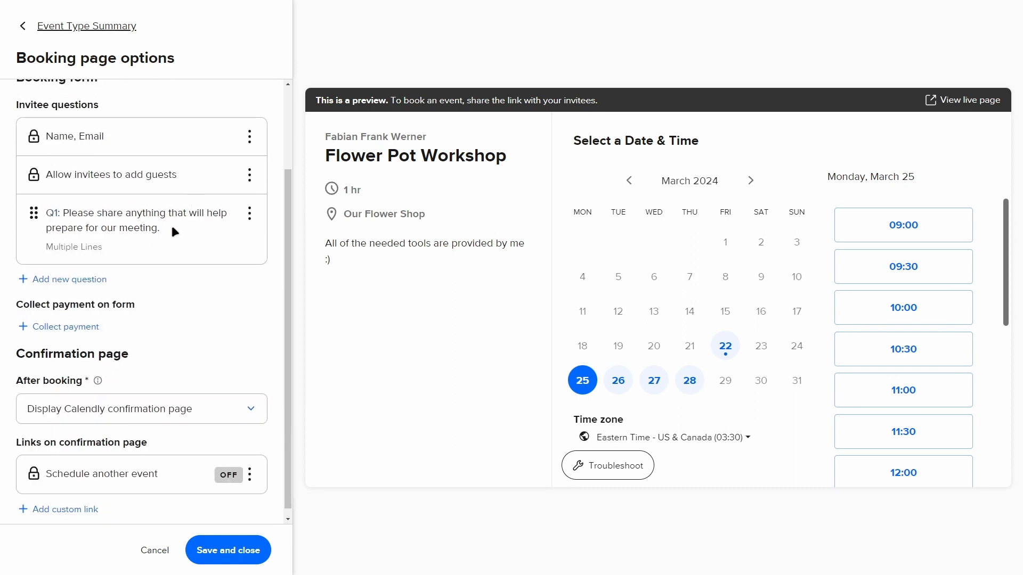
{"action": "left_click", "coordinate": [82, 270]}
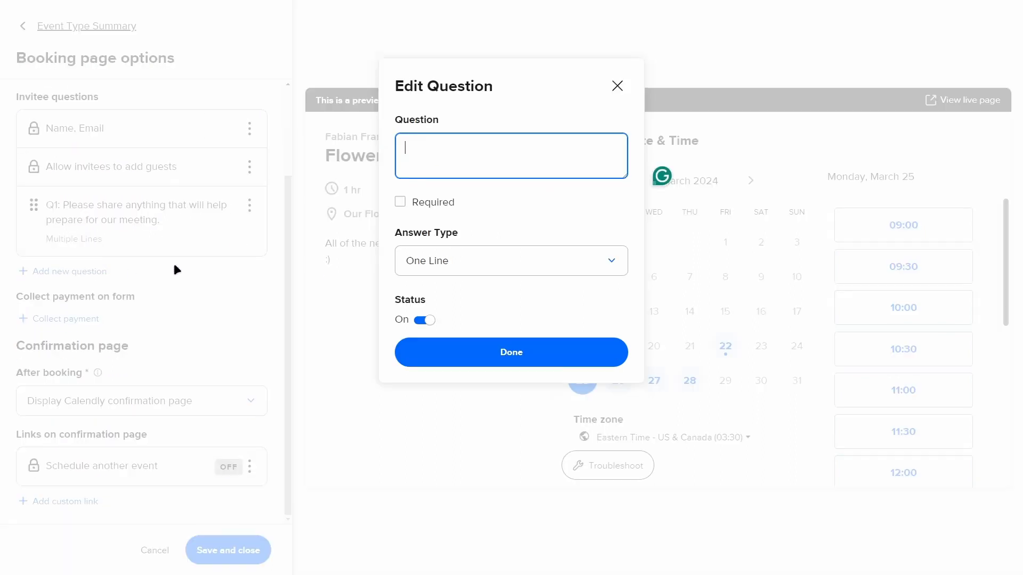
{"action": "type", "text": "H"}
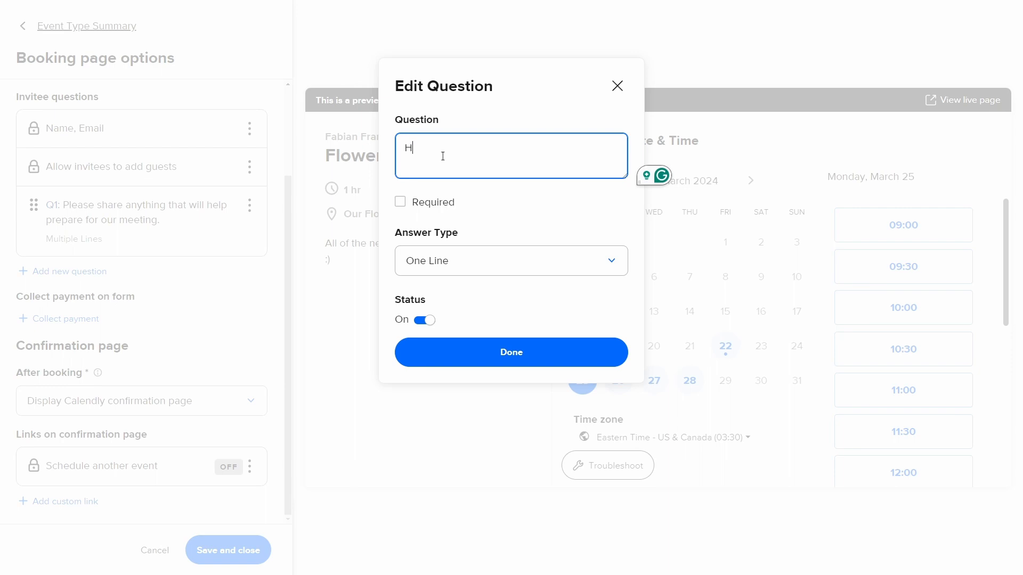
{"action": "type", "text": "ow much experience do "}
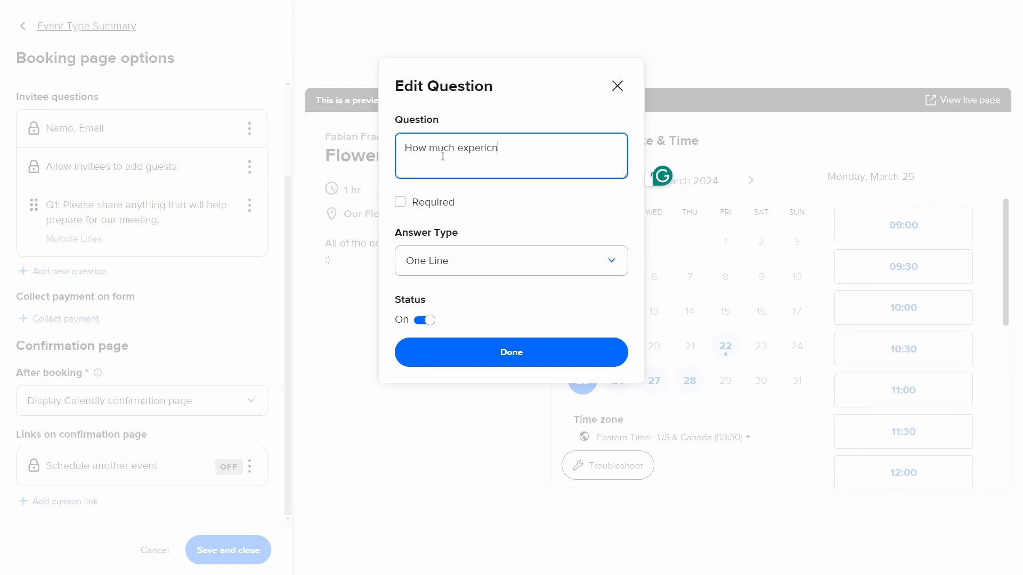
{"action": "type", "text": "you have with flowers?"}
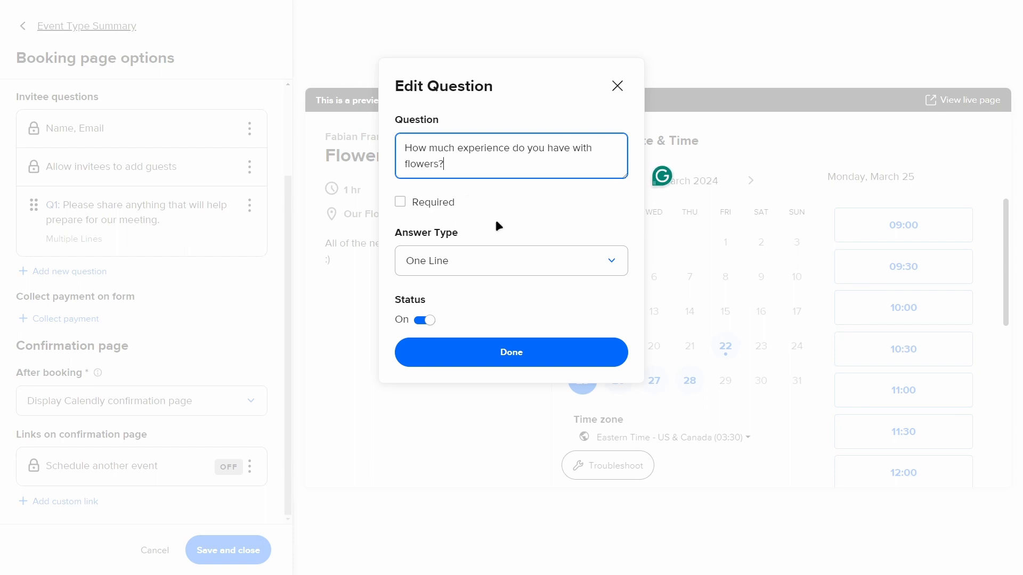
- Make the flower experience question required with the Multiple Lines answer type, and add it to the booking form
{"action": "left_click", "coordinate": [399, 201]}
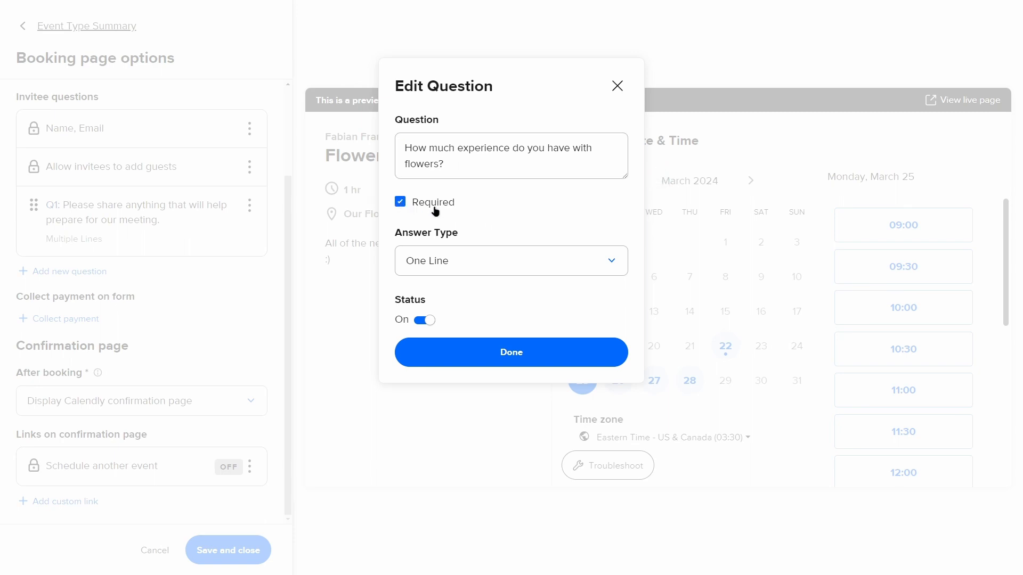
{"action": "left_click", "coordinate": [400, 201]}
{"action": "left_click", "coordinate": [454, 268]}
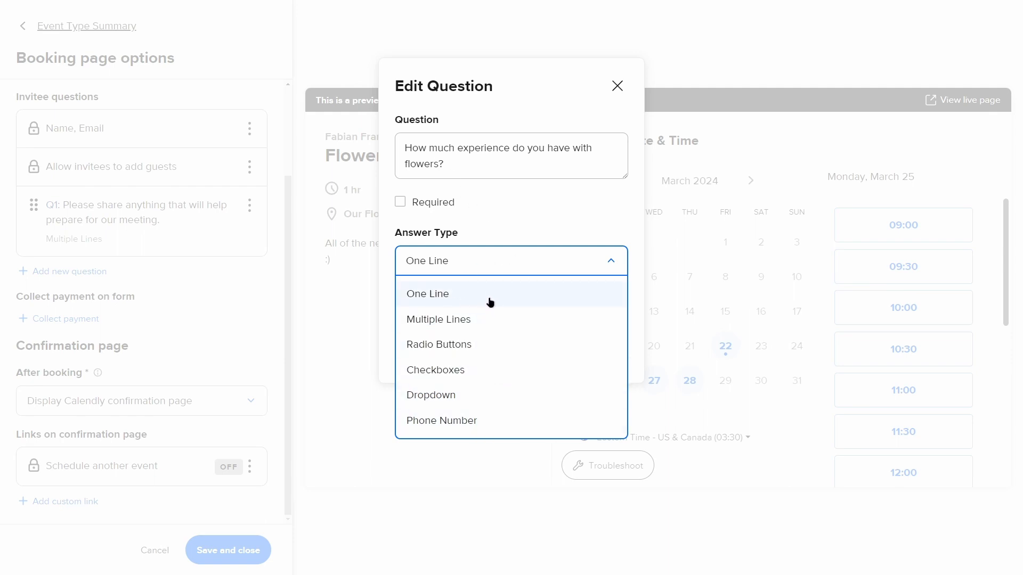
{"action": "left_click", "coordinate": [488, 321]}
{"action": "left_click", "coordinate": [400, 202]}
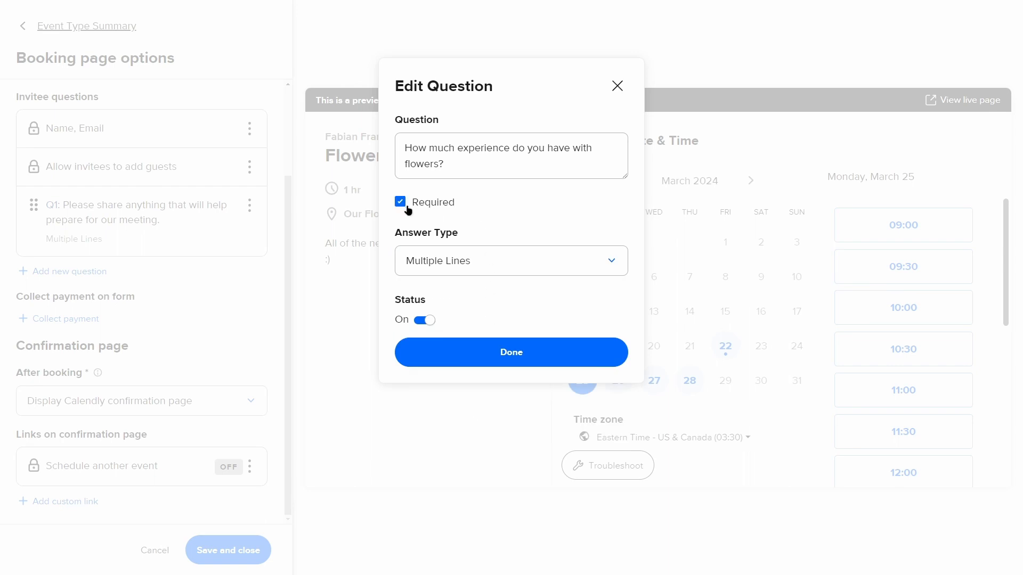
{"action": "left_click", "coordinate": [453, 352]}
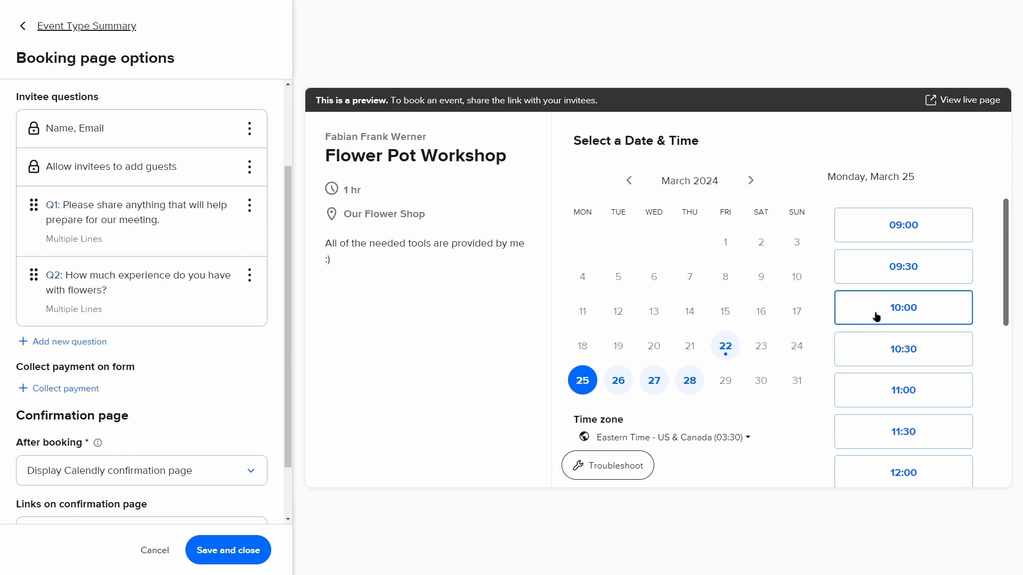
- Preview the time slots for March 26 and save the booking page options
{"action": "left_click", "coordinate": [618, 380]}
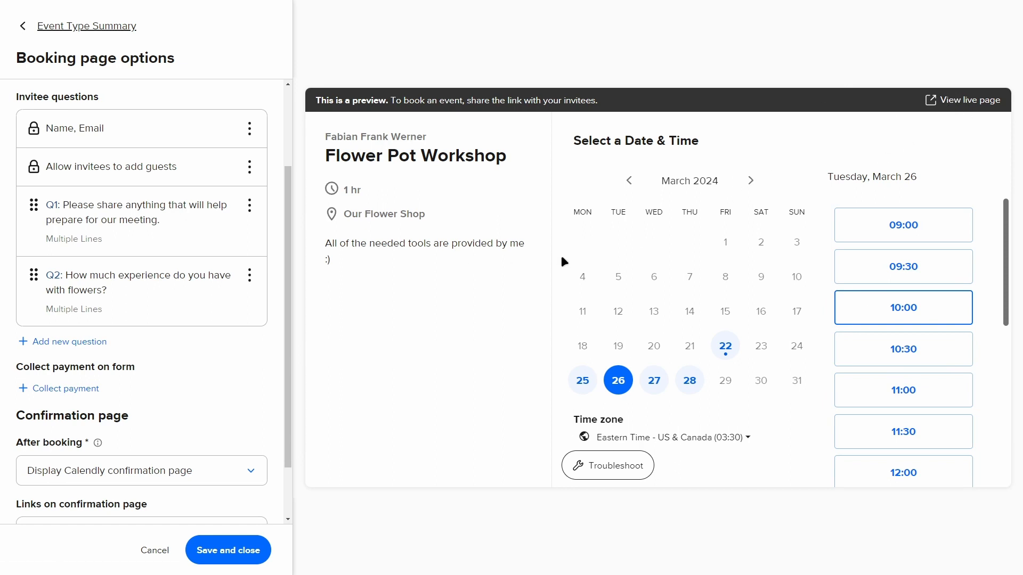
{"action": "scroll", "coordinate": [244, 424], "scroll_direction": "down", "scroll_amount": 2}
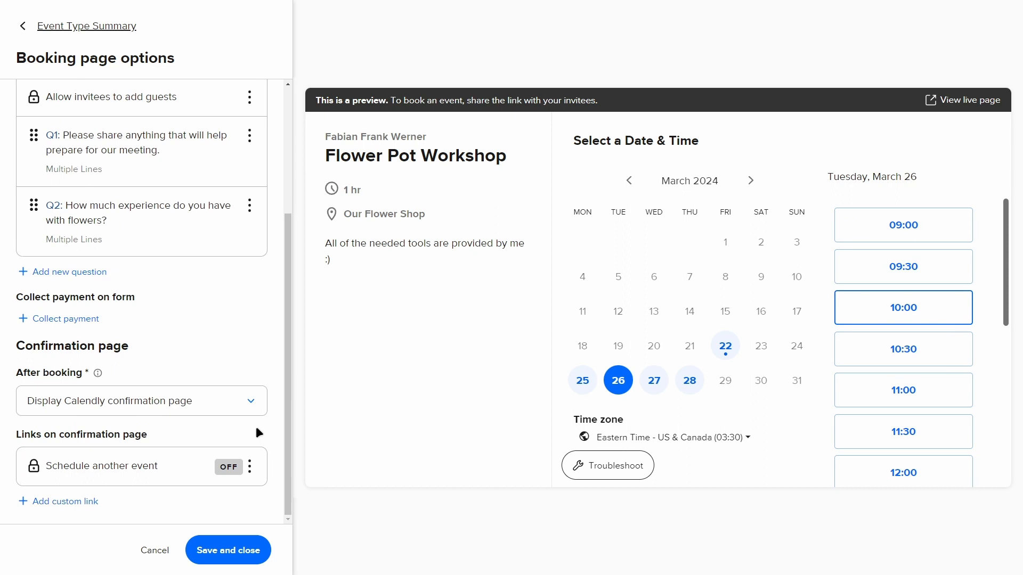
{"action": "left_click", "coordinate": [241, 538]}
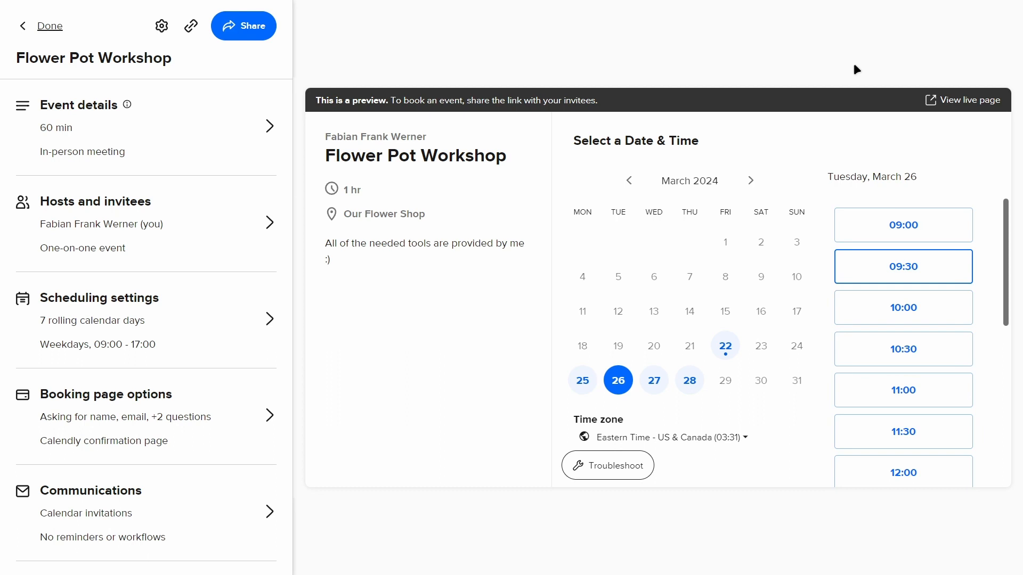
- Look at the Flower Pot Workshop's scheduling link in the sharing options and close them without copying it
{"action": "left_click", "coordinate": [246, 32]}
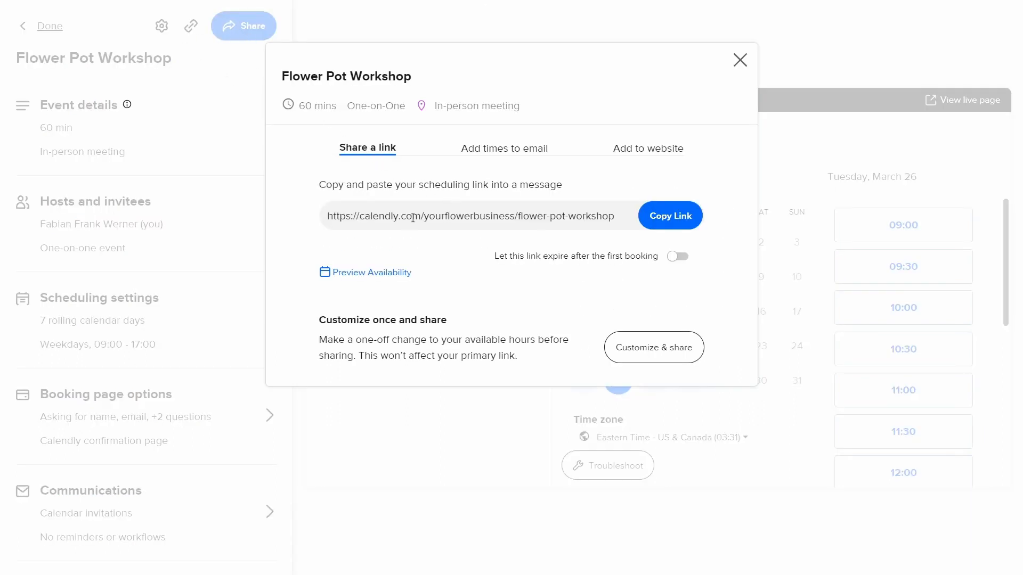
{"action": "left_click_drag", "start_coordinate": [337, 212], "coordinate": [505, 213]}
{"action": "left_click", "coordinate": [450, 216]}
{"action": "left_click_drag", "start_coordinate": [423, 216], "coordinate": [621, 222]}
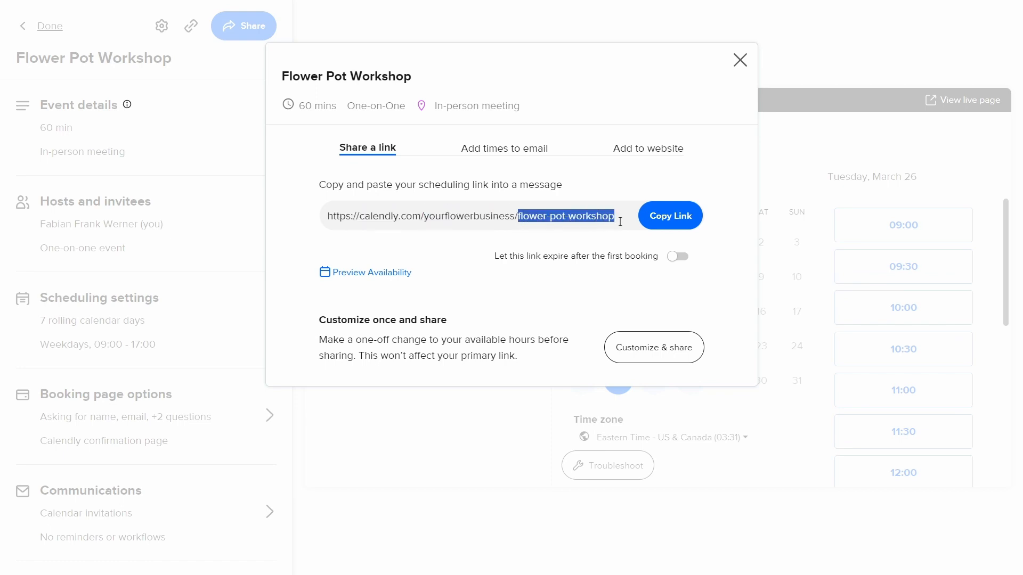
{"action": "left_click", "coordinate": [581, 253]}
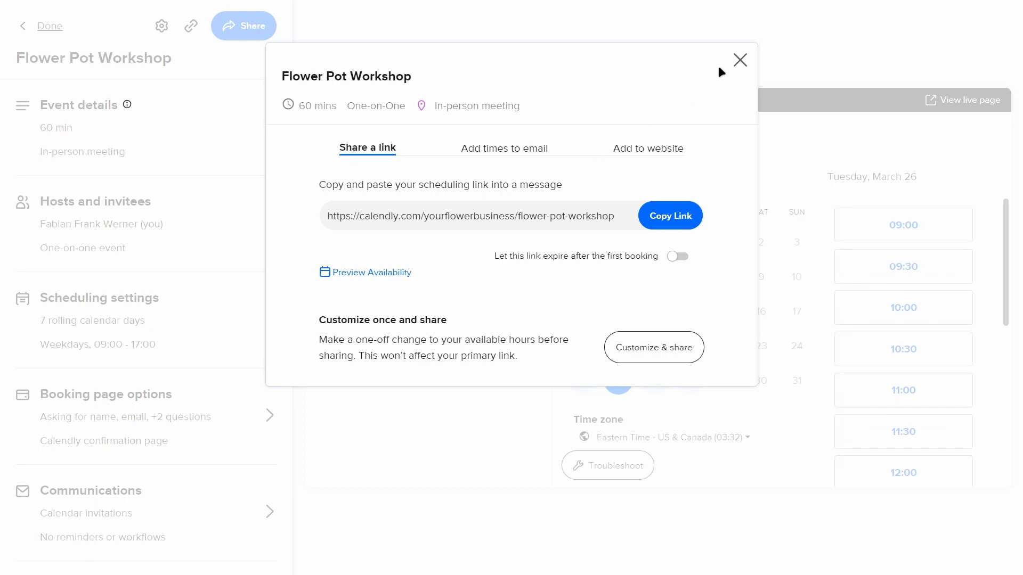
{"action": "left_click", "coordinate": [739, 59]}
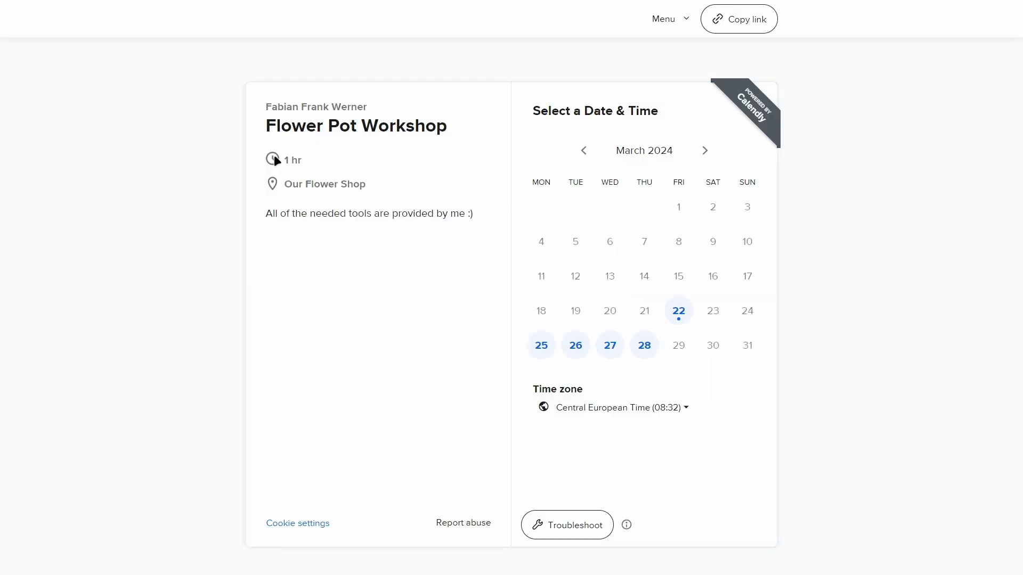
- Review the workshop's details and the time zone choices on the live booking page, without changing the time zone
{"action": "left_click_drag", "start_coordinate": [267, 121], "coordinate": [460, 272]}
{"action": "left_click", "coordinate": [334, 71]}
{"action": "left_click", "coordinate": [764, 340]}
{"action": "left_click", "coordinate": [642, 406]}
{"action": "scroll", "coordinate": [640, 323], "scroll_direction": "down", "scroll_amount": 10}
{"action": "scroll", "coordinate": [642, 346], "scroll_direction": "up", "scroll_amount": 10}
{"action": "left_click", "coordinate": [895, 452]}
- Choose the 16:00 slot on Tuesday, March 26 for the workshop booking
{"action": "left_click", "coordinate": [574, 347]}
{"action": "scroll", "coordinate": [751, 279], "scroll_direction": "down", "scroll_amount": 5}
{"action": "scroll", "coordinate": [767, 447], "scroll_direction": "up", "scroll_amount": 5}
{"action": "left_click", "coordinate": [760, 362]}
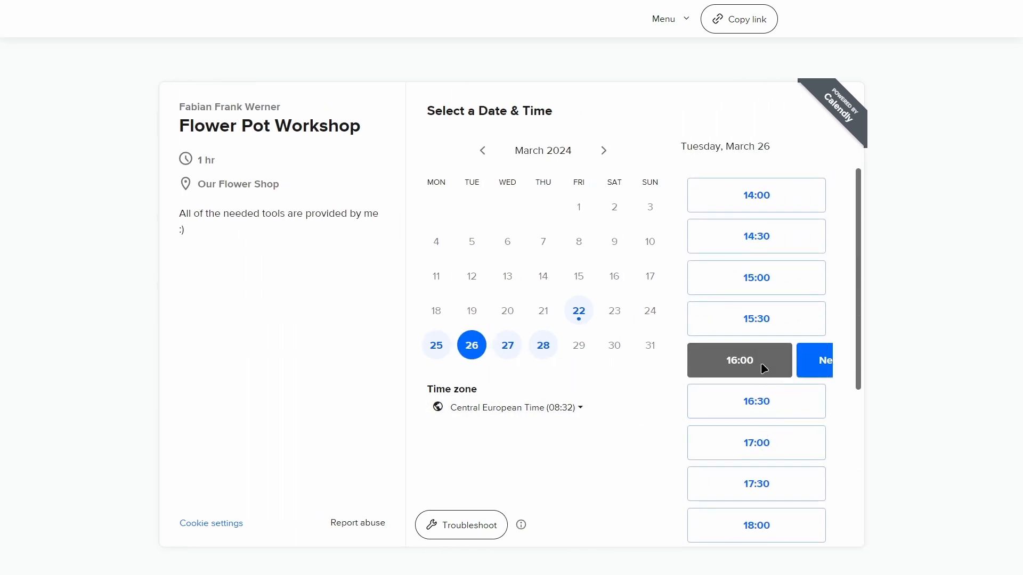
- Proceed to the booking details with the chosen slot and answer the flower experience question with "None"
{"action": "left_click", "coordinate": [785, 366]}
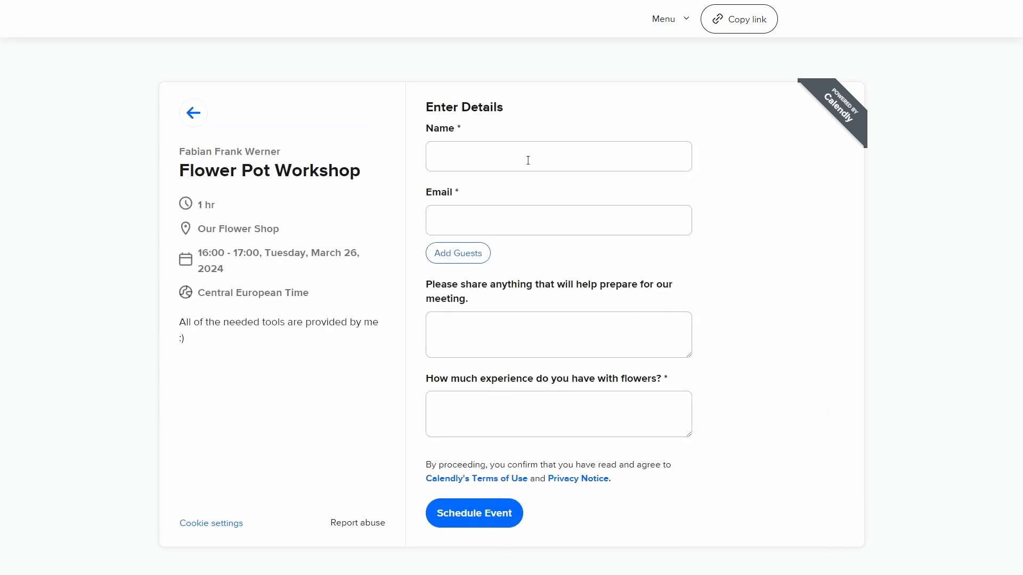
{"action": "triple_click", "coordinate": [474, 380]}
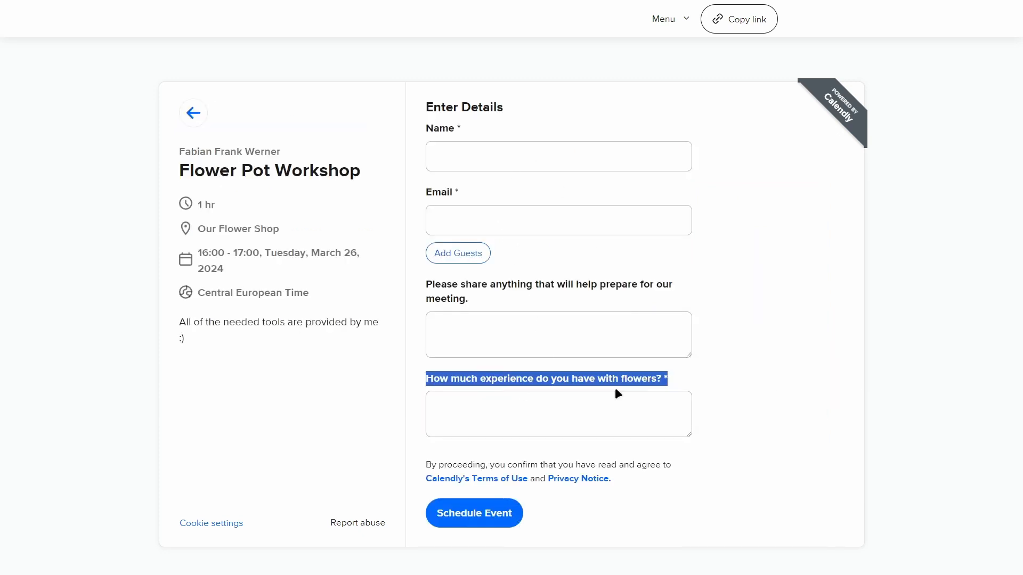
{"action": "left_click", "coordinate": [740, 384]}
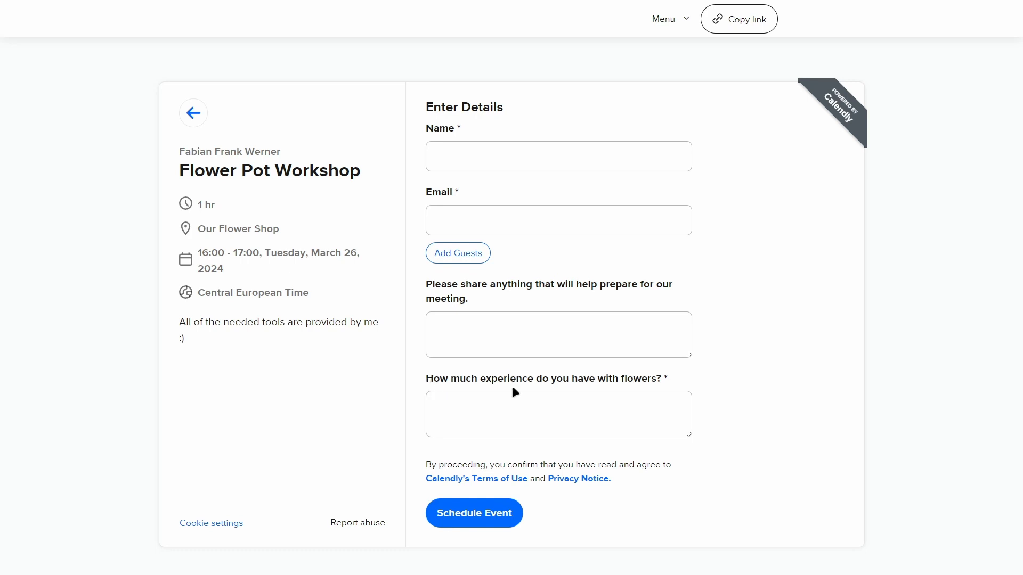
{"action": "left_click", "coordinate": [627, 409]}
{"action": "type", "text": "None"}
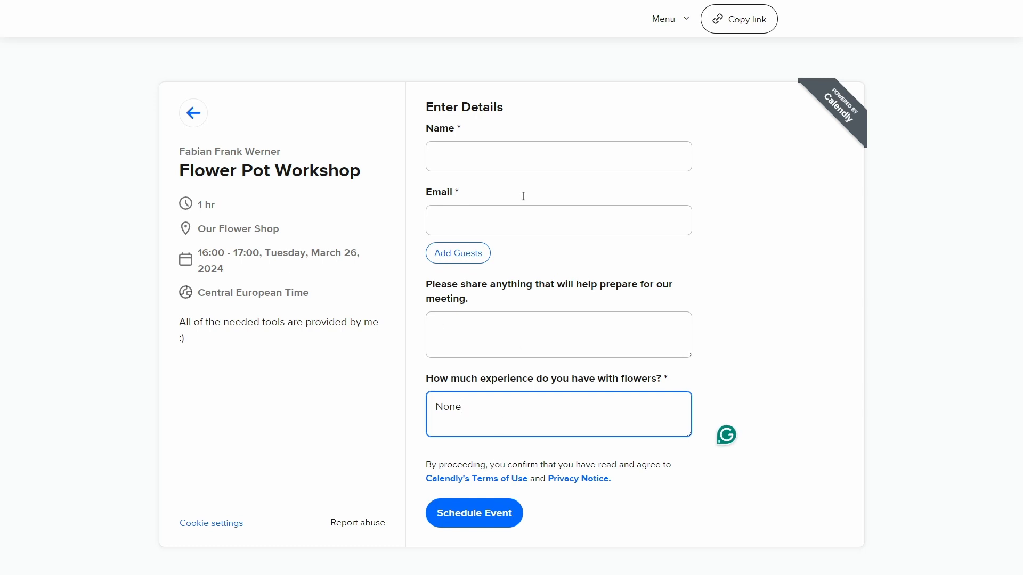
- Fill in the invitee's full name with title in the booking details
{"action": "left_click", "coordinate": [504, 155]}
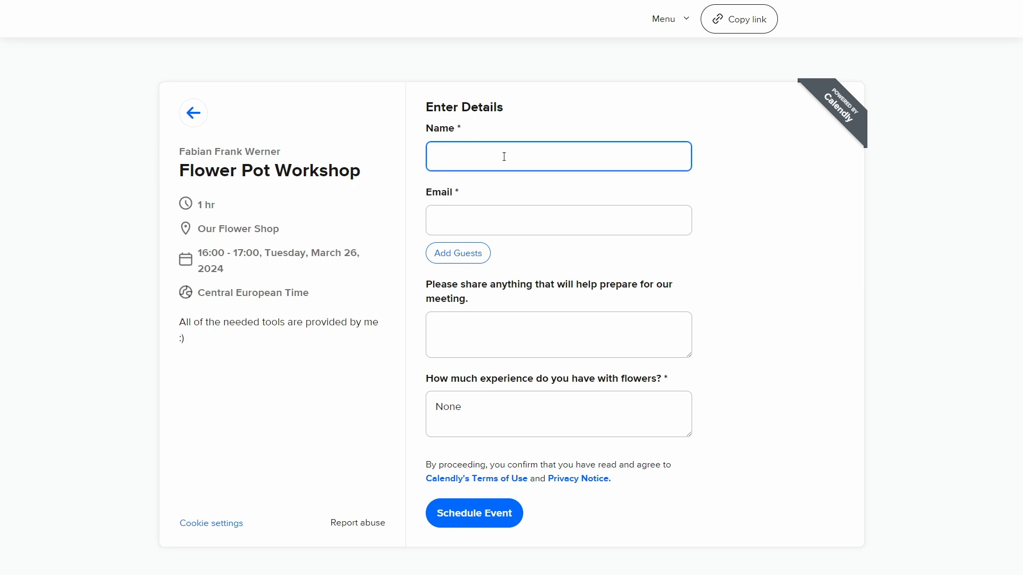
{"action": "type", "text": "Fiona"}
{"action": "key", "text": "BackSpace"}
{"action": "key", "text": "BackSpace"}
{"action": "key", "text": "BackSpace"}
{"action": "key", "text": "BackSpace"}
{"action": "key", "text": "BackSpace"}
{"action": "type", "text": "MR. Flower"}
{"action": "key", "text": "ctrl+BackSpace"}
{"action": "type", "text": "John Flower"}
- Fill in the invitee's e-mail address
{"action": "left_click", "coordinate": [508, 217]}
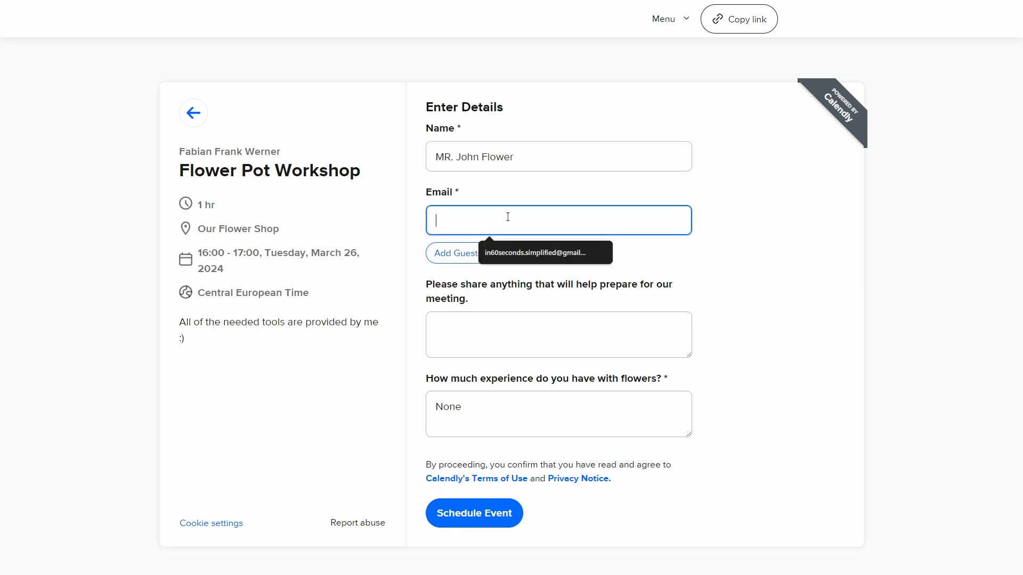
- Leave the optional meeting preparation note empty and schedule the workshop booking
{"action": "left_click", "coordinate": [515, 320]}
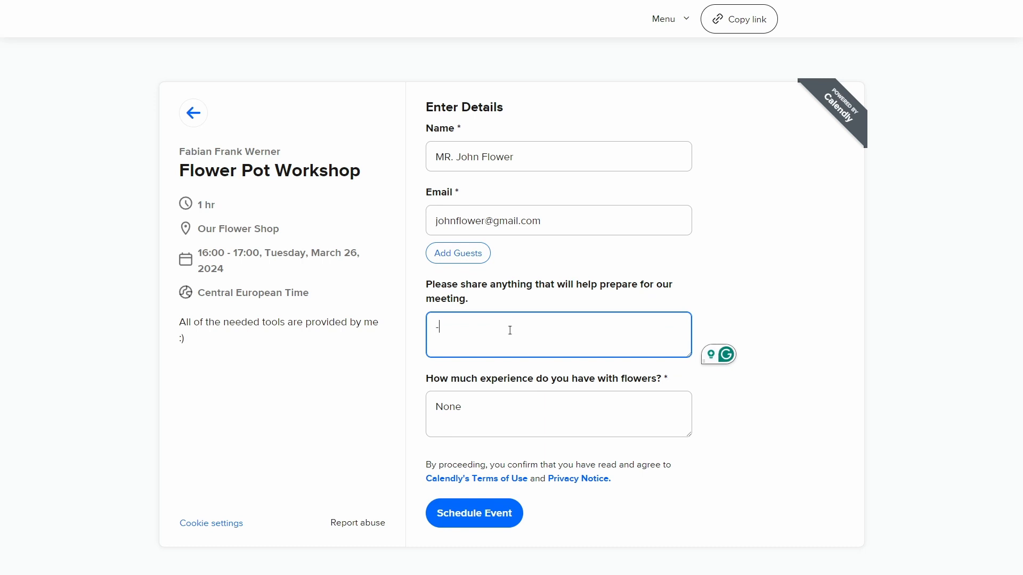
{"action": "left_click", "coordinate": [523, 298]}
{"action": "left_click_drag", "start_coordinate": [426, 378], "coordinate": [655, 382]}
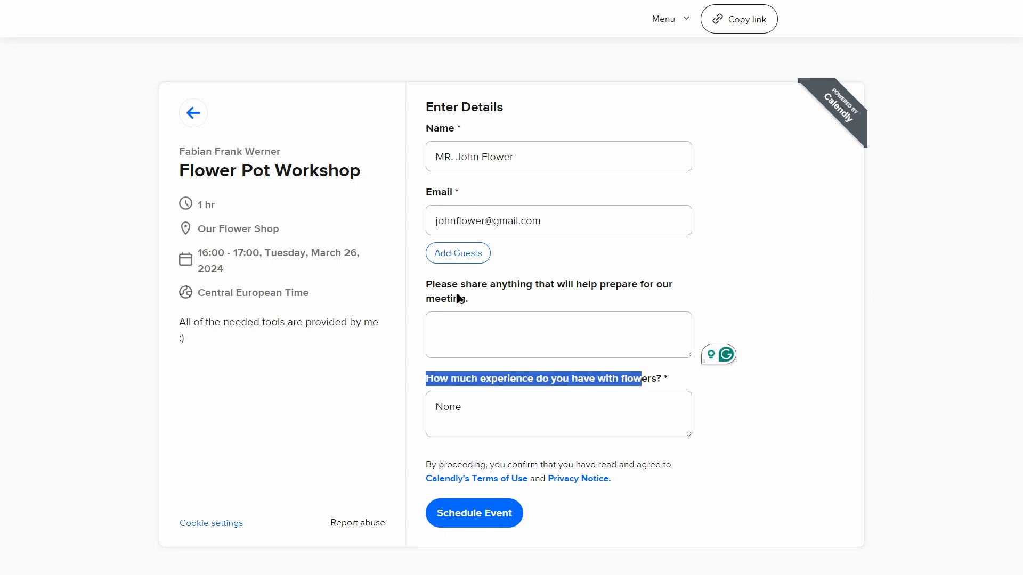
{"action": "left_click", "coordinate": [589, 384]}
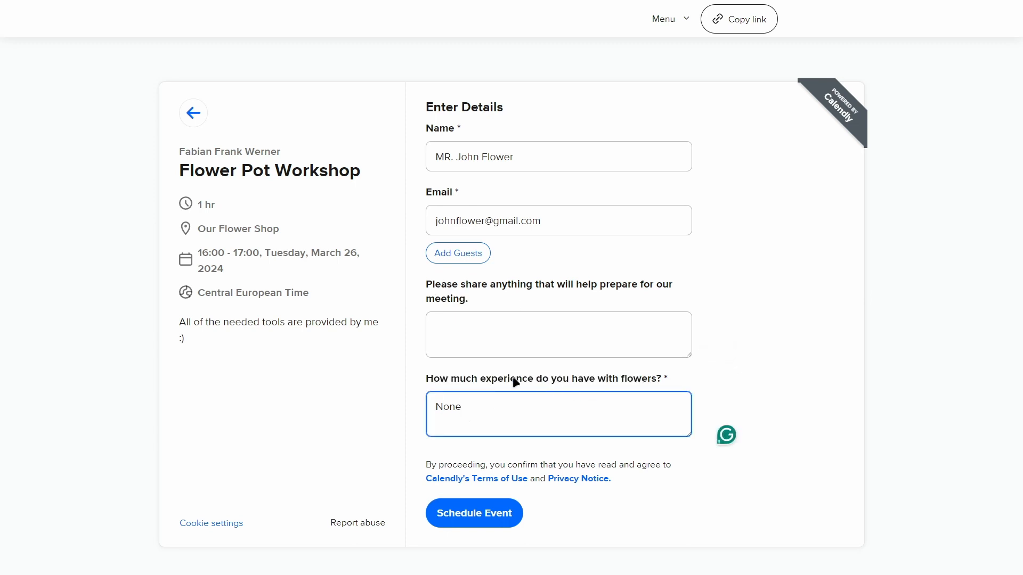
{"action": "left_click", "coordinate": [495, 516]}
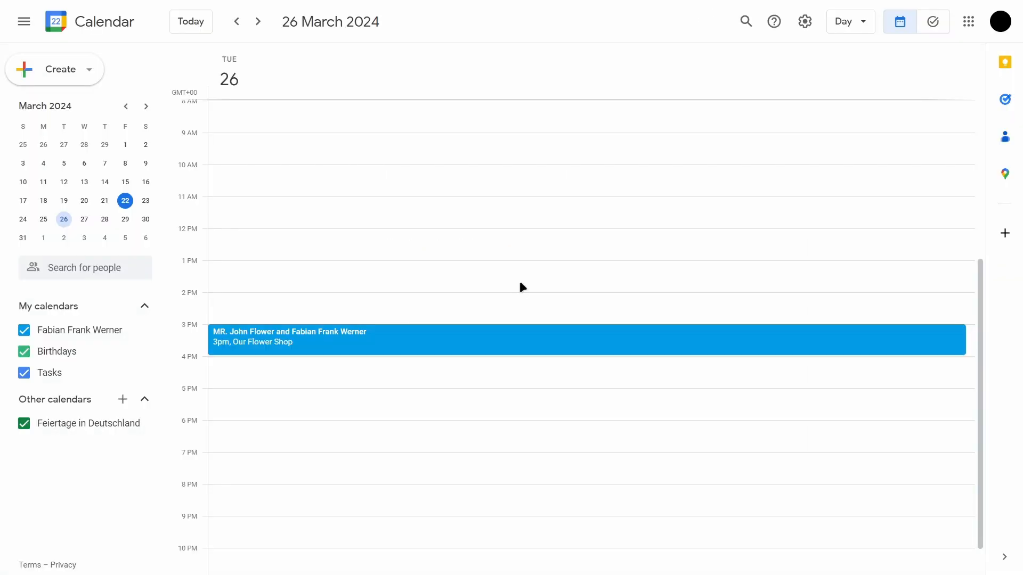
- In Google Calendar, open the workshop booking on March 26 and review its guests, location, description and cancellation and rescheduling links
{"action": "scroll", "coordinate": [471, 269], "scroll_direction": "down", "scroll_amount": 1}
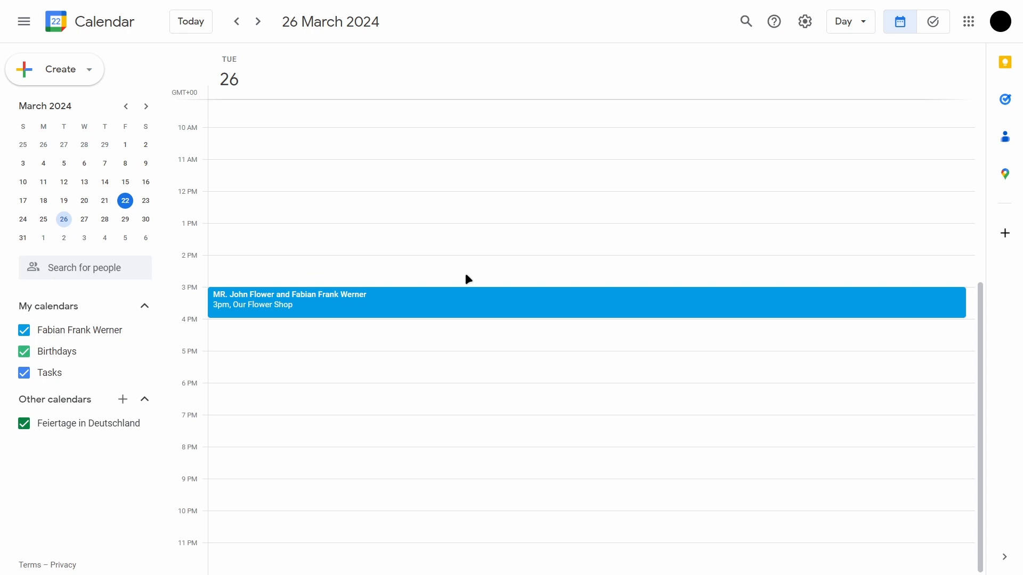
{"action": "left_click", "coordinate": [430, 305]}
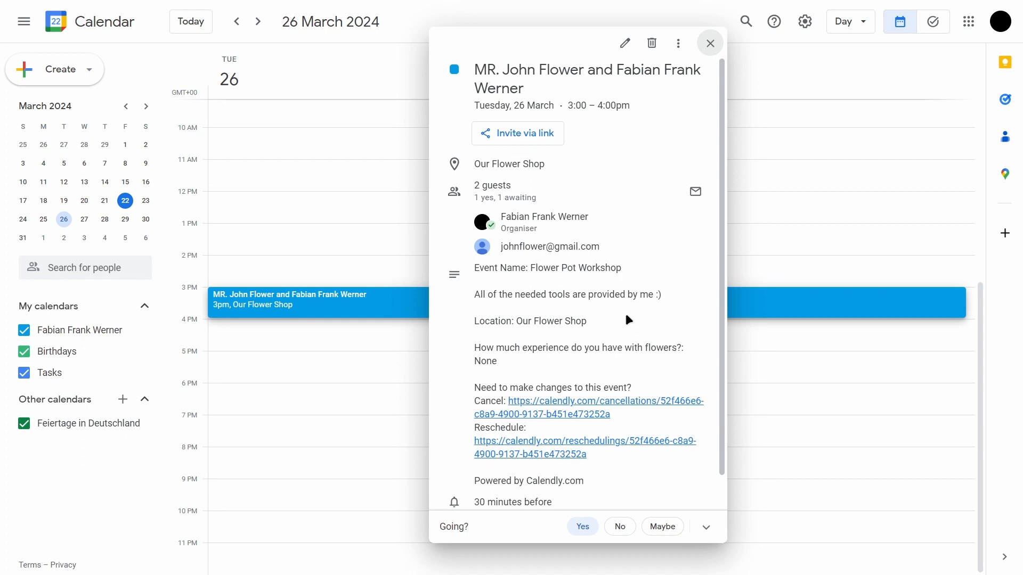
{"action": "scroll", "coordinate": [564, 282], "scroll_direction": "down", "scroll_amount": 1}
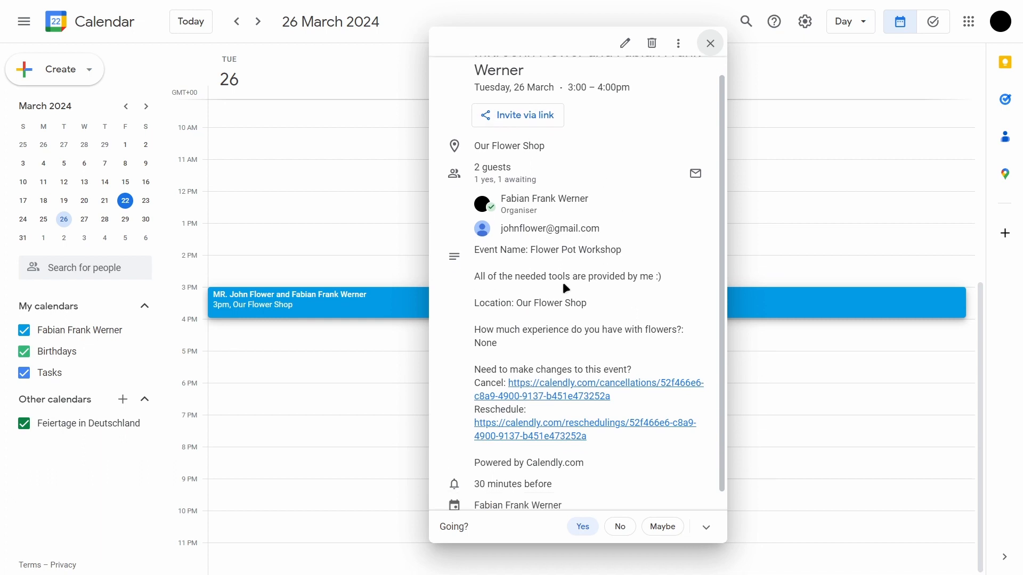
{"action": "left_click_drag", "start_coordinate": [530, 234], "coordinate": [652, 236]}
{"action": "left_click", "coordinate": [650, 242]}
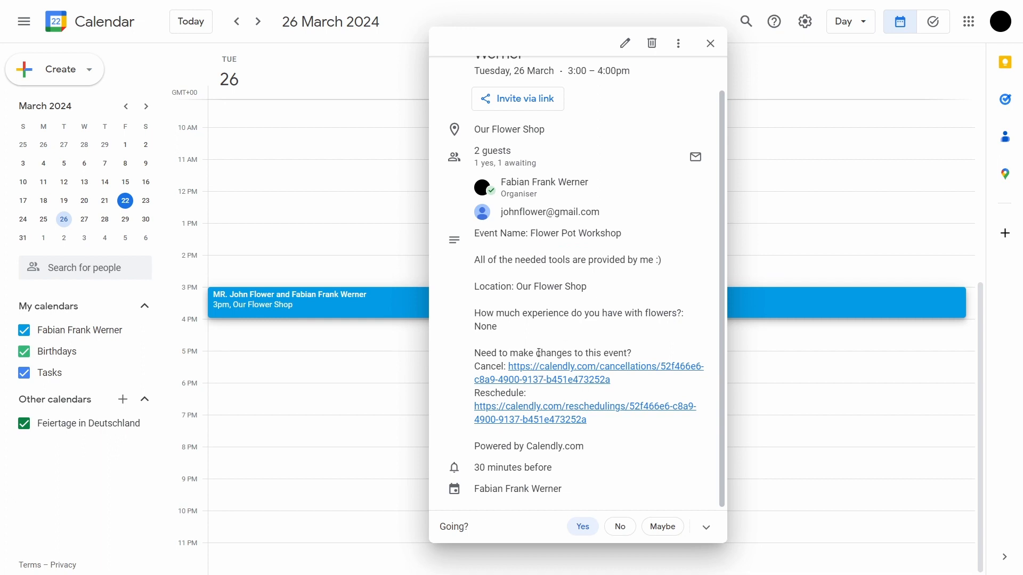